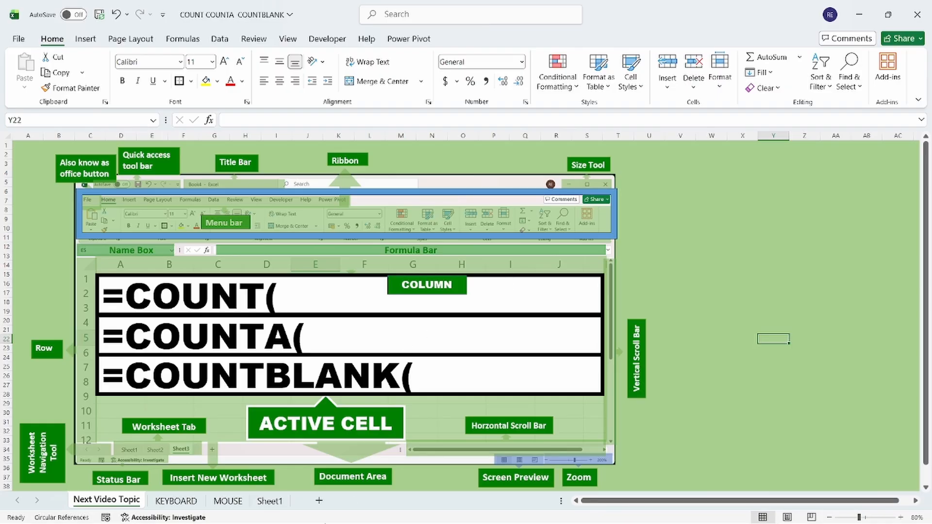
Step: On Sheet1, enter =COUNT(D2:D11) in cell E14 to count the Sales Amount entries
{"action": "left_click", "coordinate": [271, 501]}
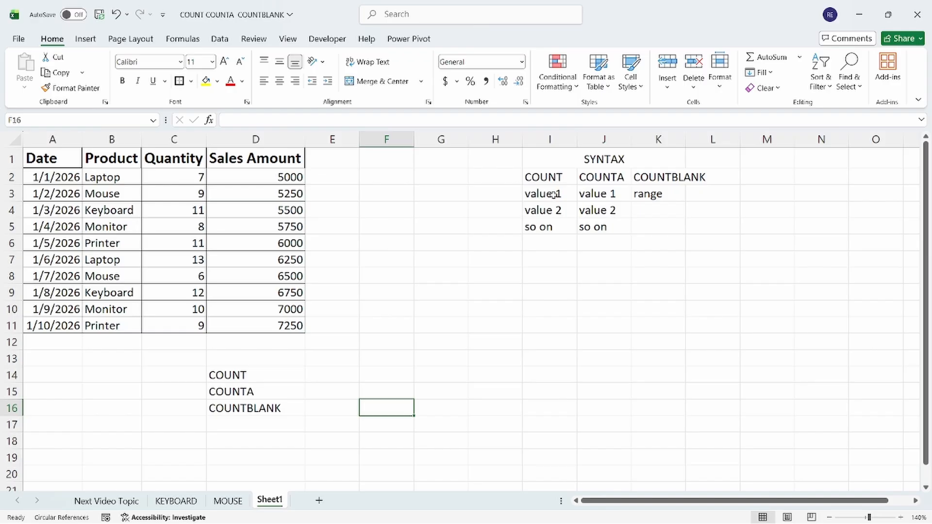
{"action": "left_click", "coordinate": [334, 376]}
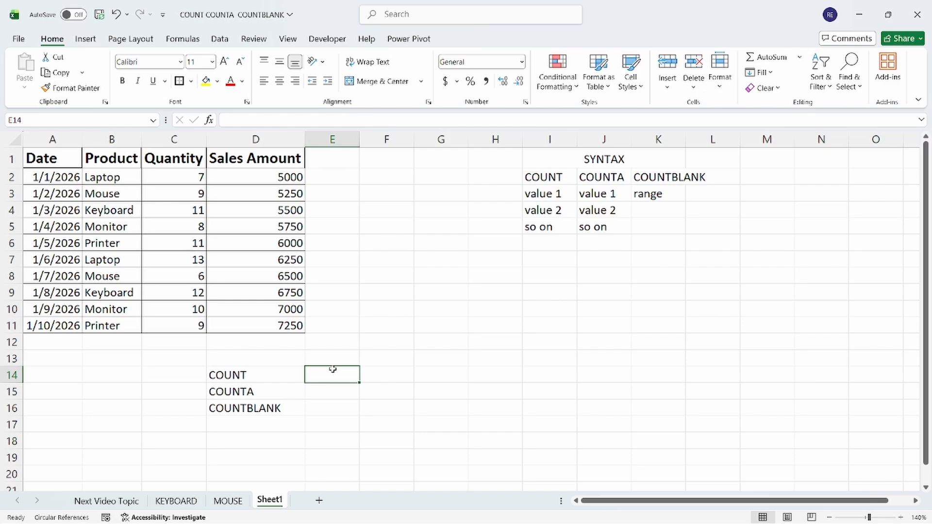
{"action": "type", "text": "=co"}
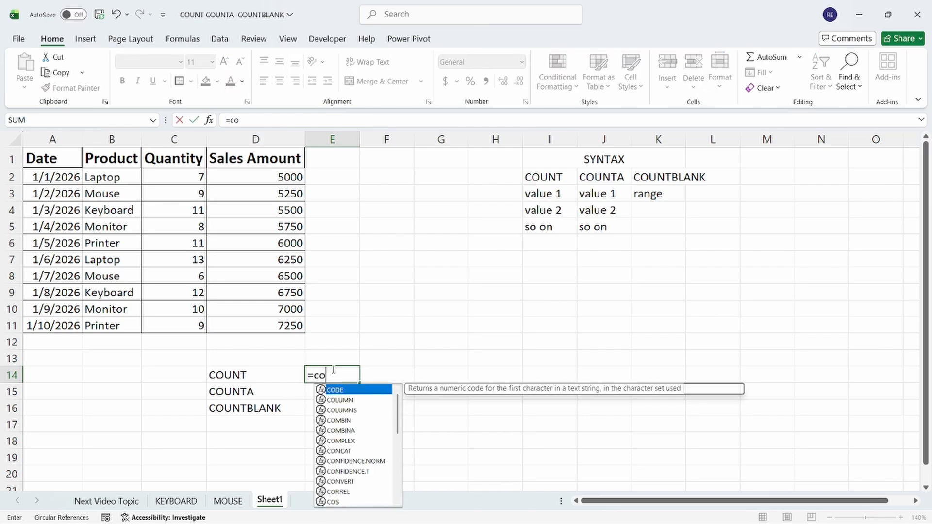
{"action": "type", "text": "unt"}
{"action": "key", "text": "Tab"}
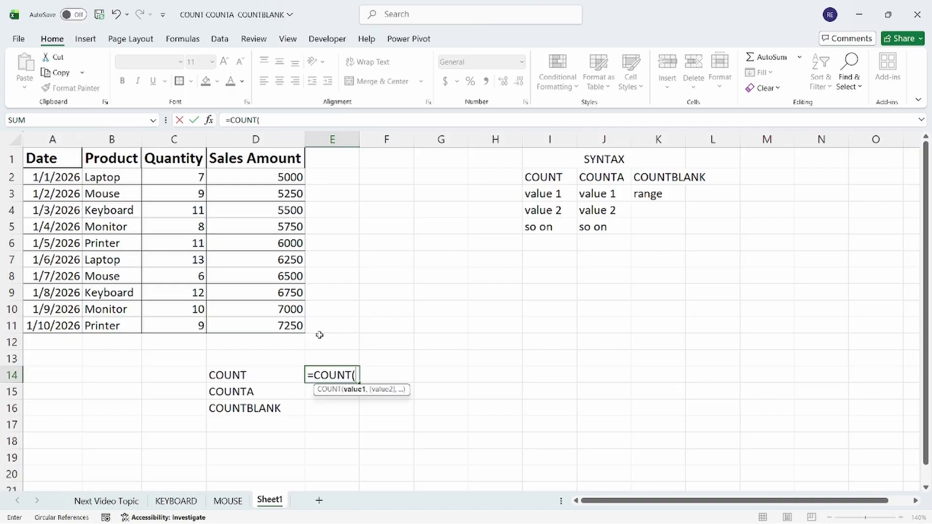
{"action": "left_click_drag", "start_coordinate": [261, 178], "coordinate": [265, 322]}
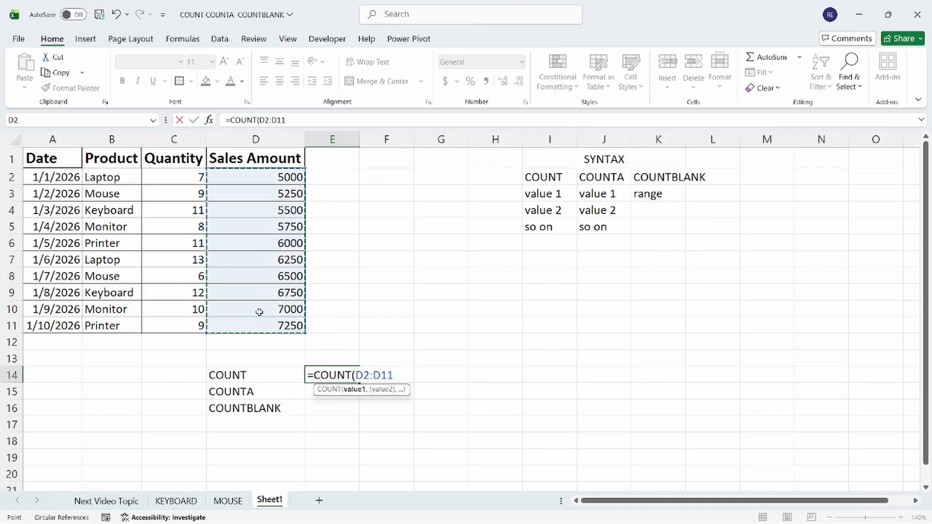
{"action": "key", "text": "Return"}
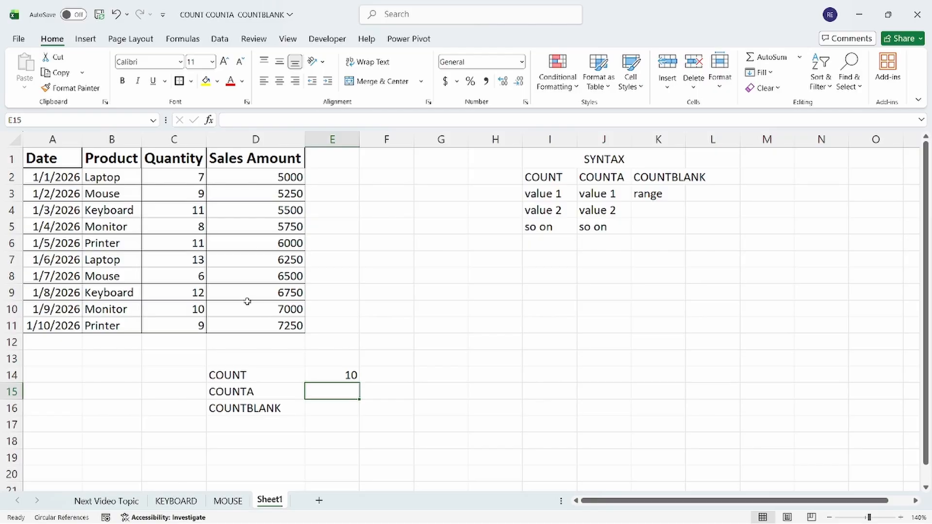
Step: Go through the Sales Amount cells one by one from D2 to D11 to check the counted entries
{"action": "left_click", "coordinate": [247, 176]}
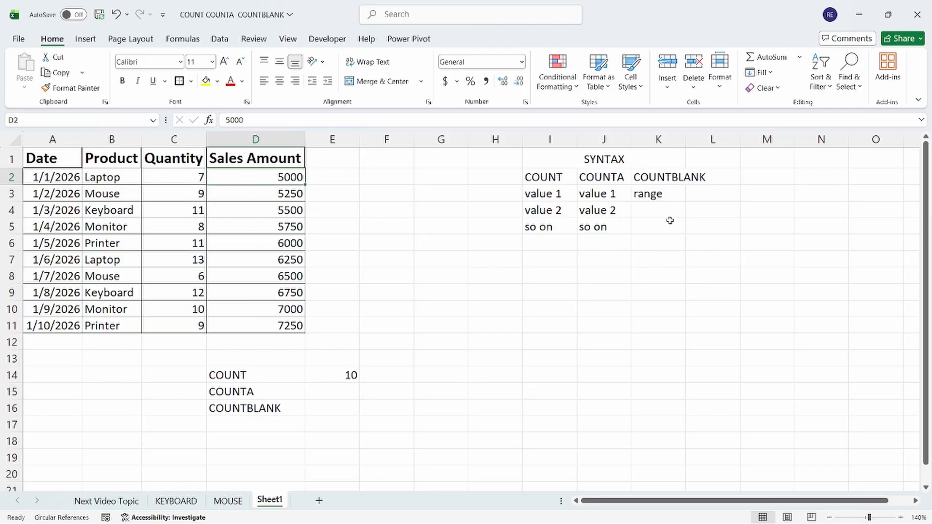
{"action": "key", "text": "Down"}
{"action": "key", "text": "Down"}
{"action": "key", "text": "Down"}
{"action": "key", "text": "Down"}
{"action": "key", "text": "Down"}
{"action": "key", "text": "Down"}
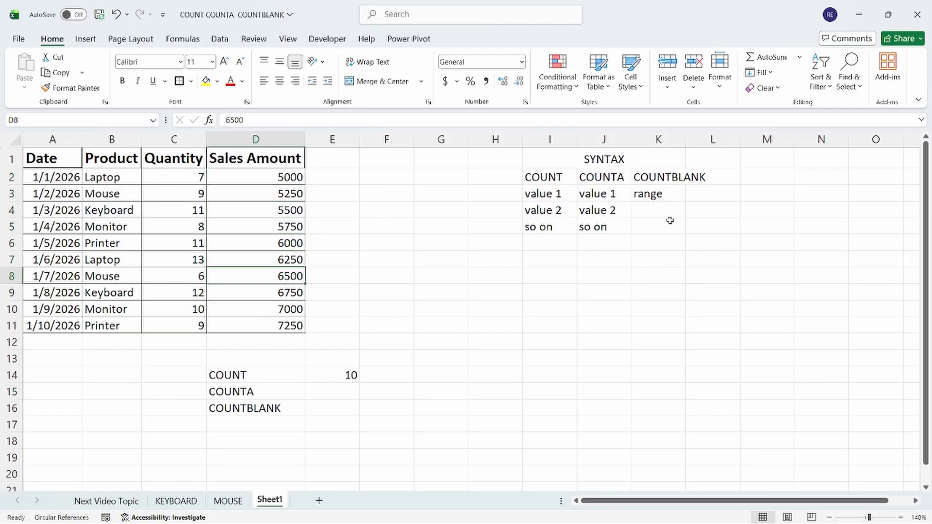
{"action": "key", "text": "Down"}
{"action": "key", "text": "Down"}
{"action": "key", "text": "Down"}
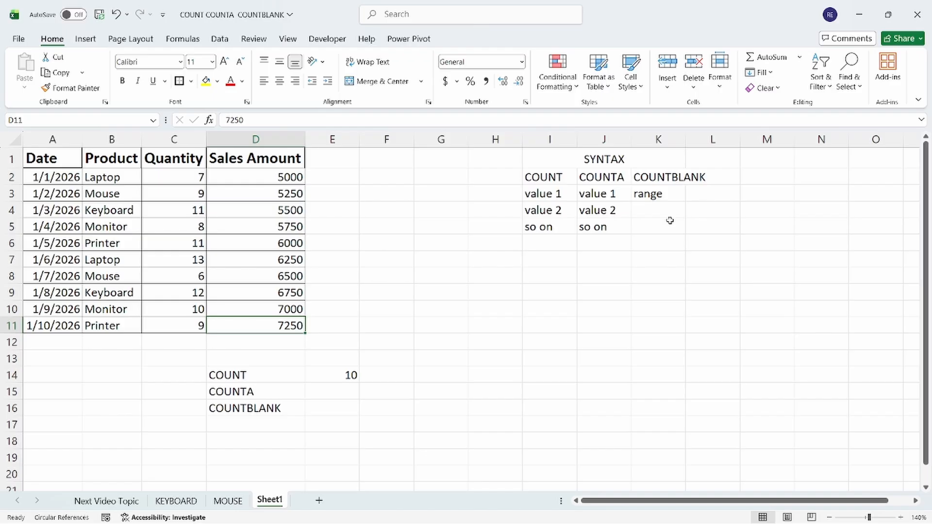
Step: Add the Quantity range C2:C11 as the second value of the COUNT formula in E14
{"action": "left_click", "coordinate": [328, 377]}
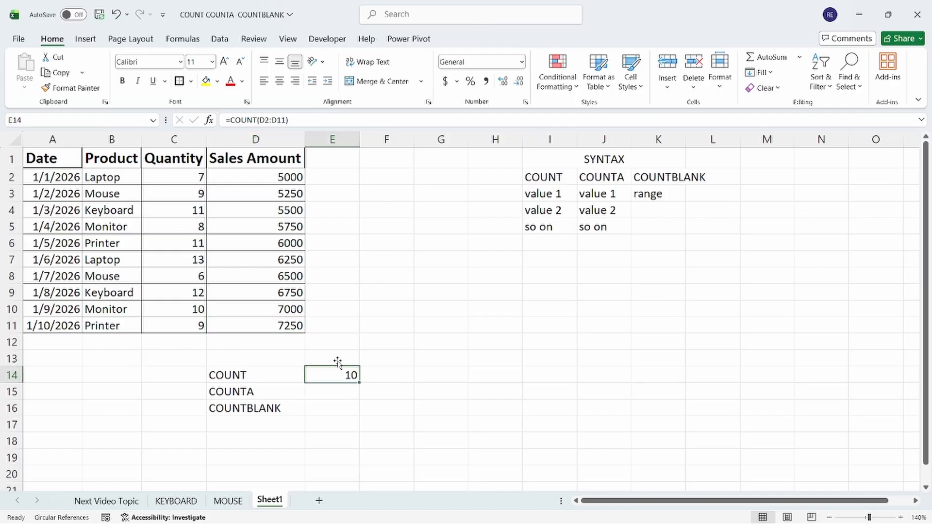
{"action": "left_click", "coordinate": [288, 120]}
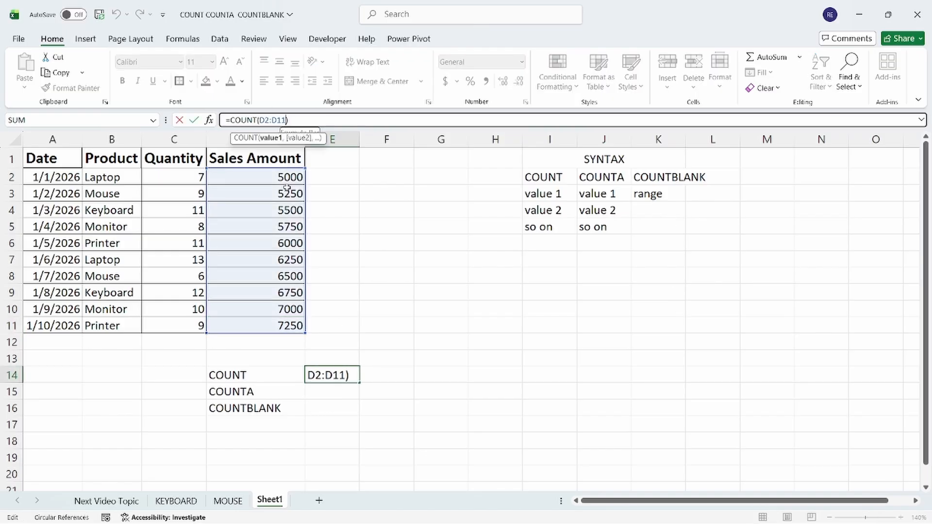
{"action": "type", "text": ","}
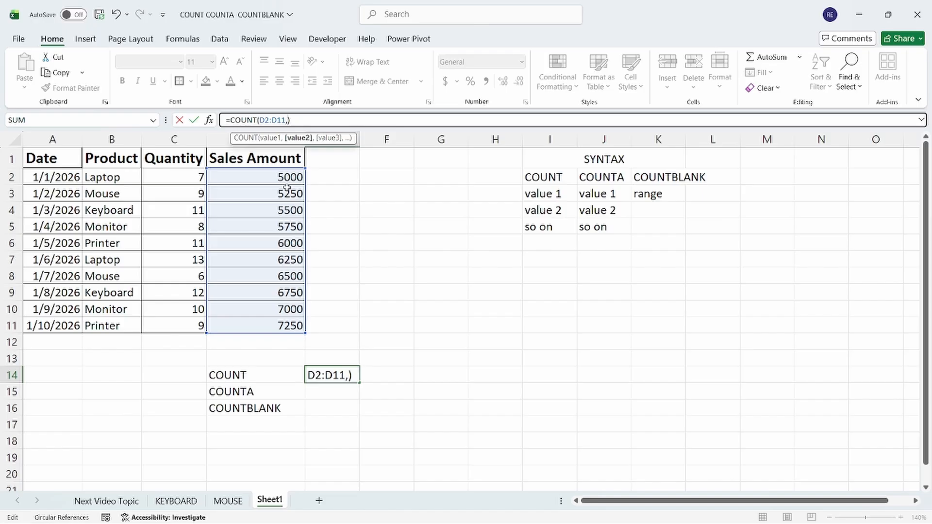
{"action": "left_click_drag", "start_coordinate": [169, 177], "coordinate": [186, 328]}
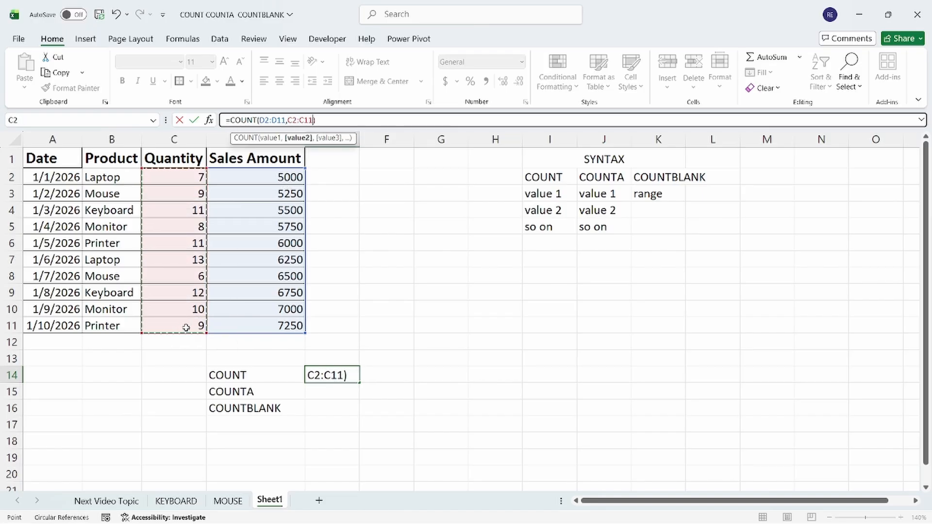
{"action": "key", "text": "Return"}
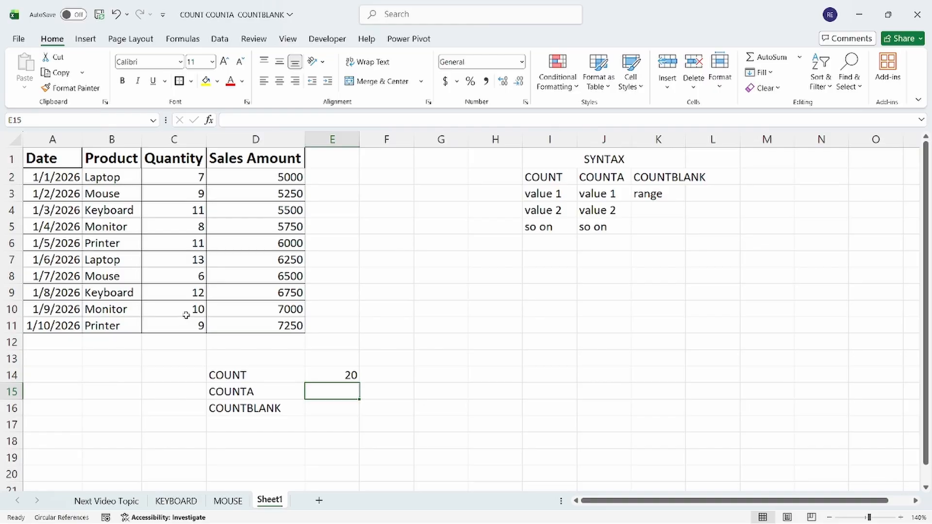
Step: Add the Product range B2:B11 as the third value of the COUNT formula in E14
{"action": "left_click", "coordinate": [335, 376]}
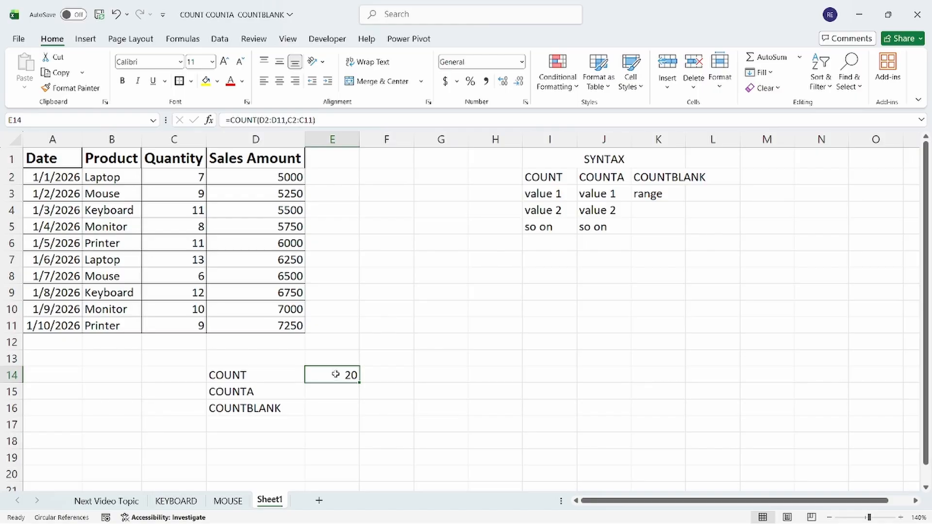
{"action": "key", "text": "F2"}
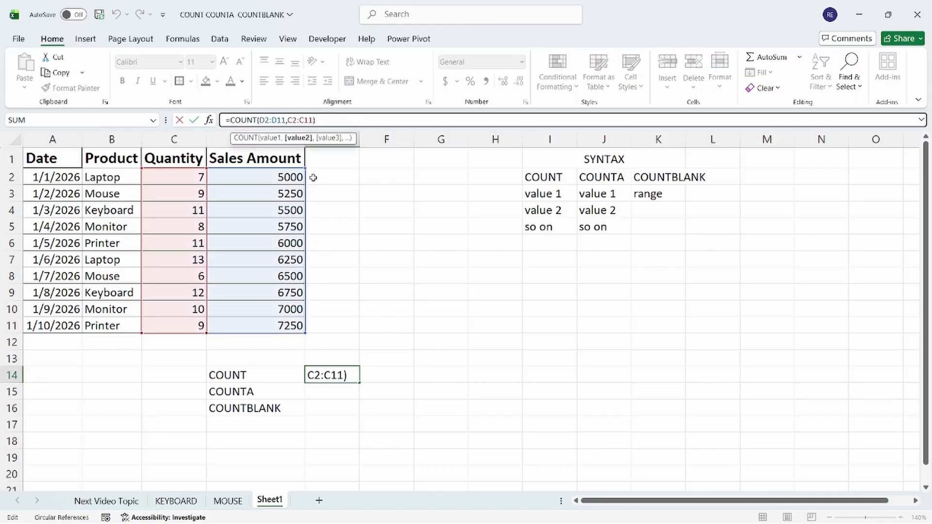
{"action": "type", "text": ","}
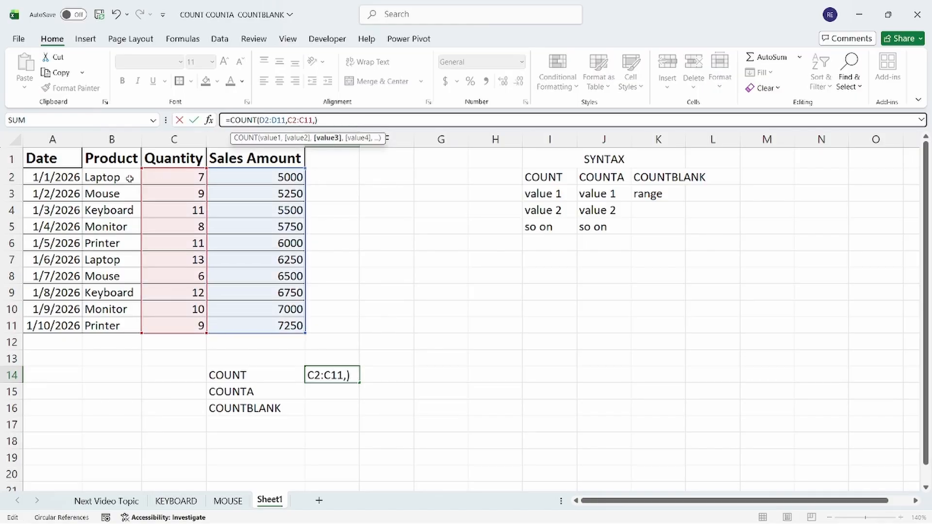
{"action": "left_click_drag", "start_coordinate": [125, 178], "coordinate": [119, 324]}
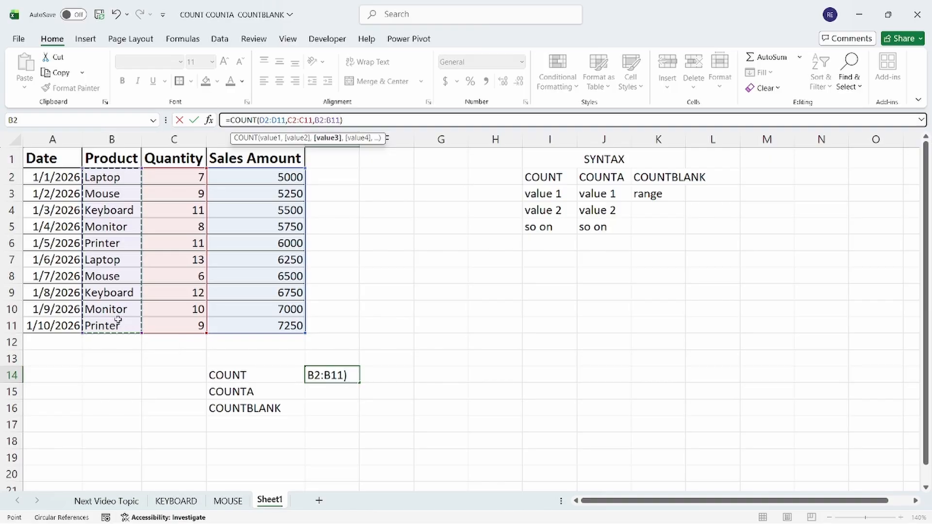
{"action": "key", "text": "Return"}
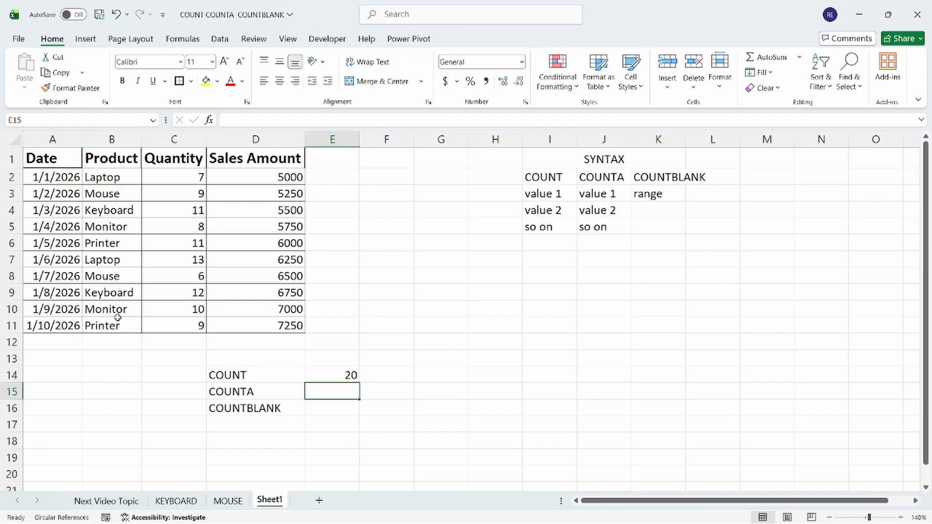
Step: Enter =COUNTA(D2:D11,C2:C11,B2:B11) in cell E15 to count the filled Sales Amount, Quantity and Product cells
{"action": "type", "text": "="}
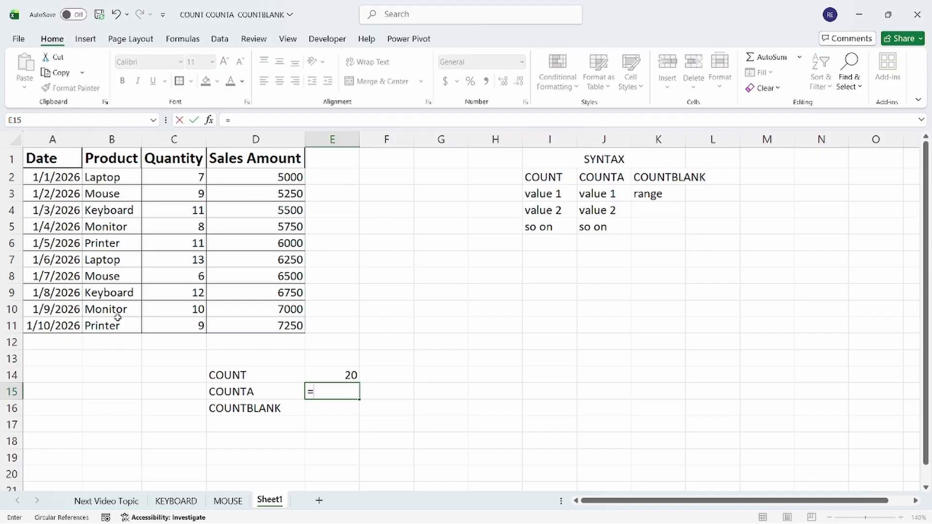
{"action": "type", "text": "counta"}
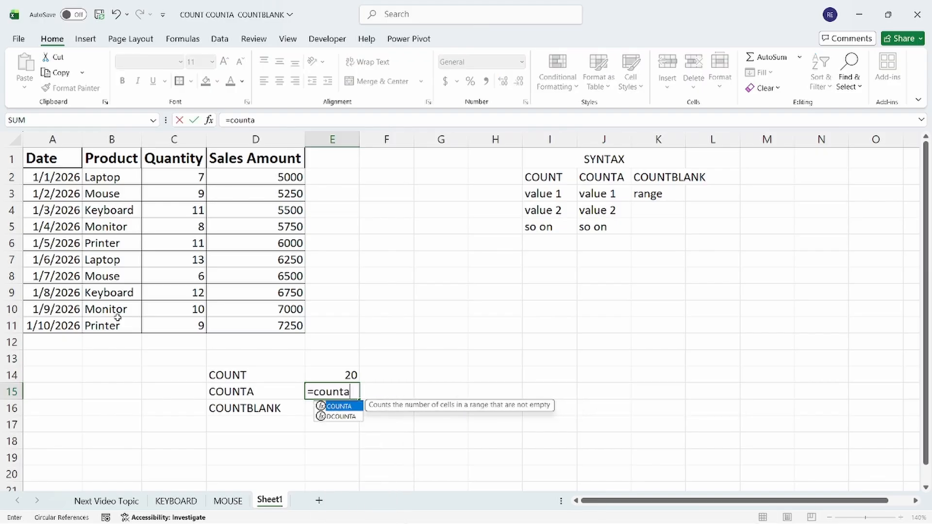
{"action": "key", "text": "Tab"}
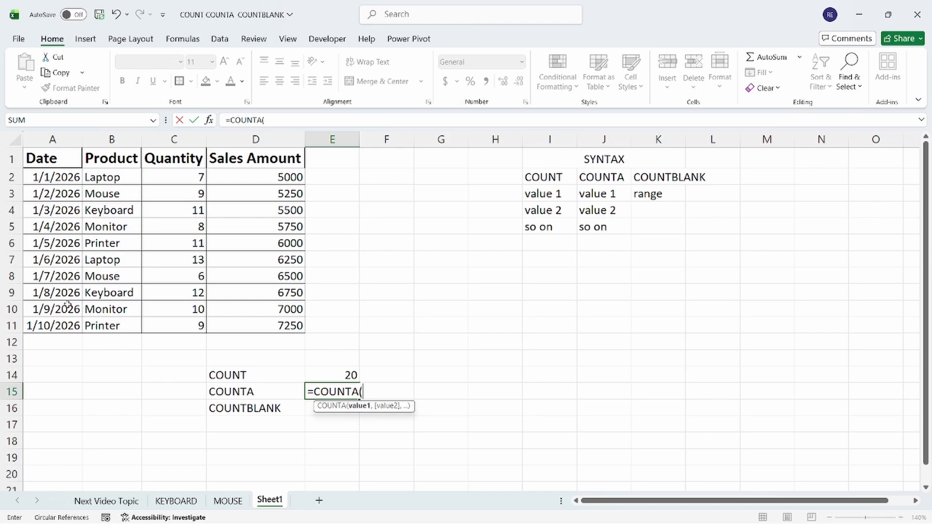
{"action": "left_click", "coordinate": [264, 176]}
{"action": "left_click_drag", "start_coordinate": [264, 176], "coordinate": [267, 325]}
{"action": "type", "text": ","}
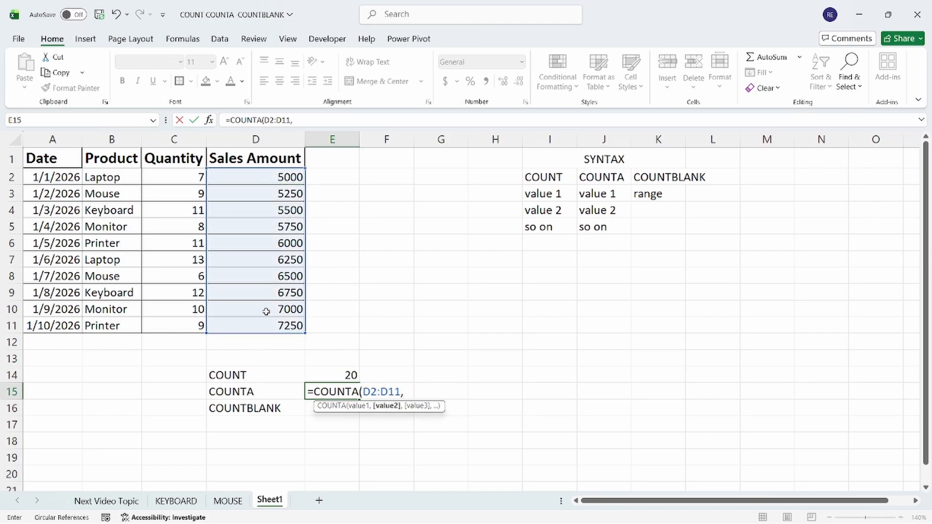
{"action": "left_click_drag", "start_coordinate": [171, 176], "coordinate": [184, 325]}
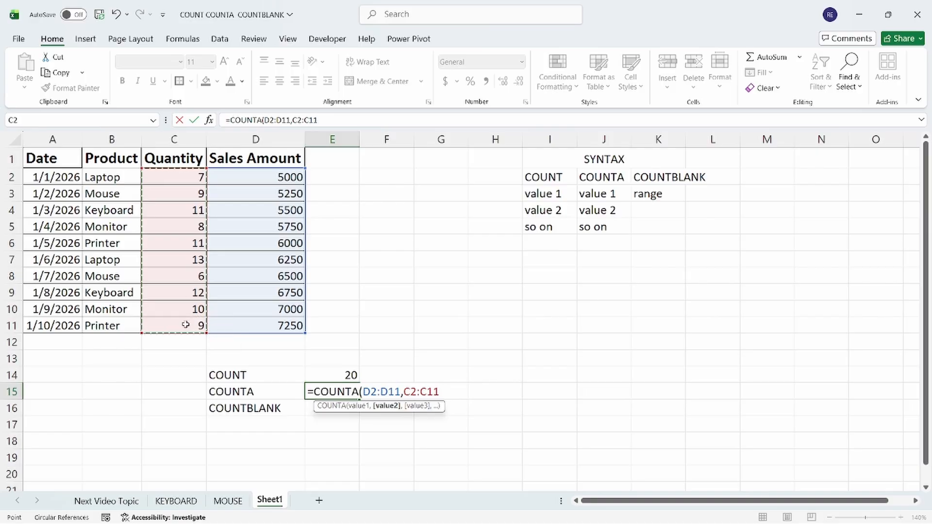
{"action": "type", "text": ","}
{"action": "left_click_drag", "start_coordinate": [104, 178], "coordinate": [123, 320]}
{"action": "type", "text": ","}
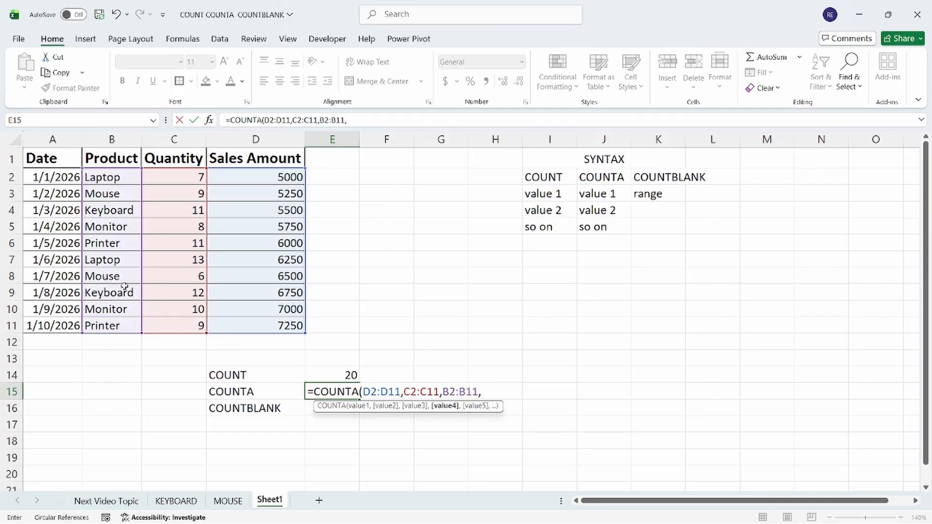
{"action": "key", "text": "BackSpace"}
{"action": "key", "text": "Return"}
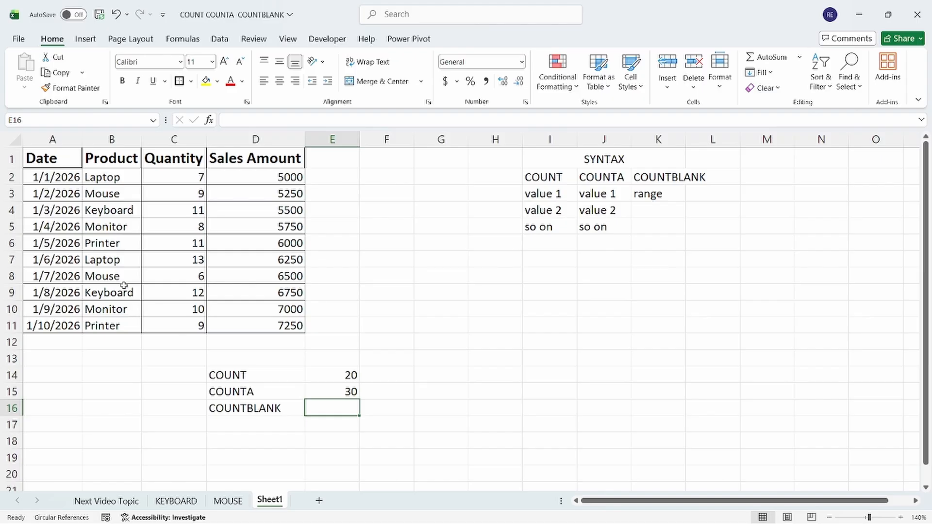
Step: Add the Date range A2:A11 as the fourth value of the COUNTA formula in E15
{"action": "left_click", "coordinate": [338, 391]}
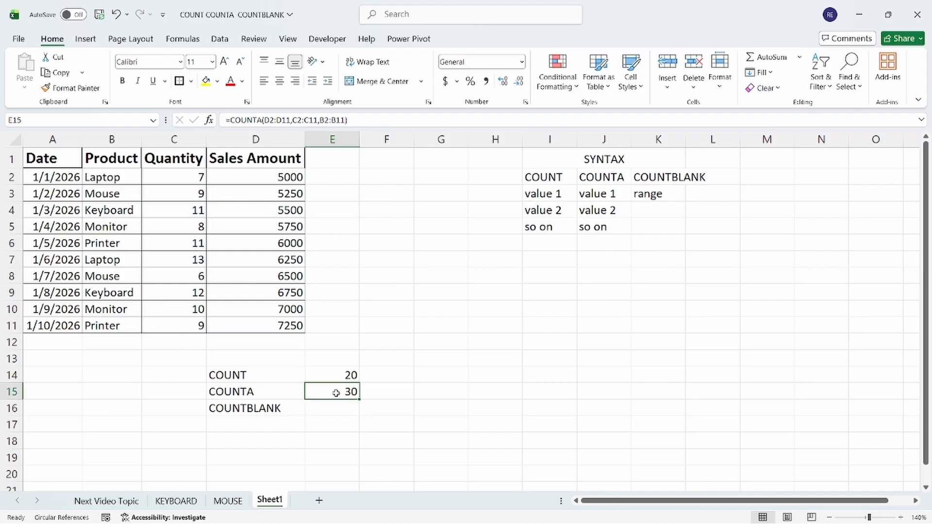
{"action": "left_click", "coordinate": [347, 122]}
{"action": "type", "text": ","}
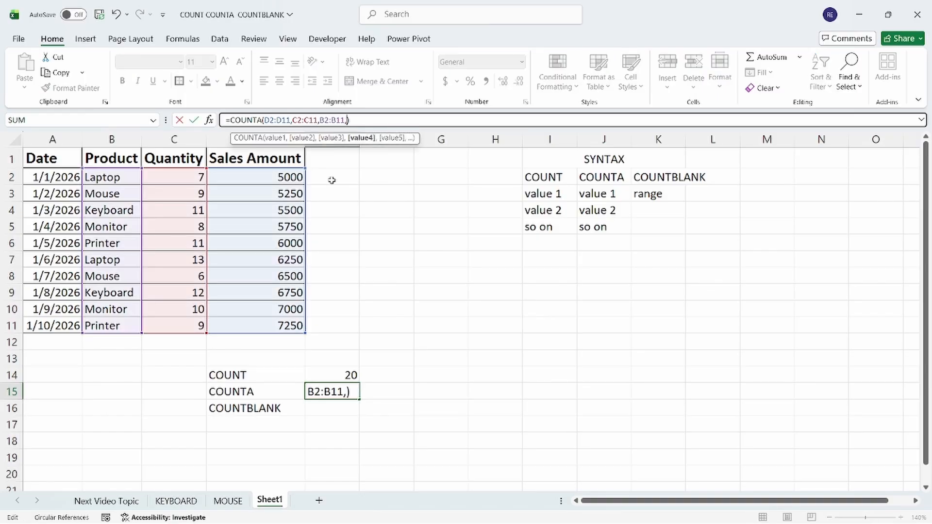
{"action": "left_click_drag", "start_coordinate": [62, 179], "coordinate": [68, 322]}
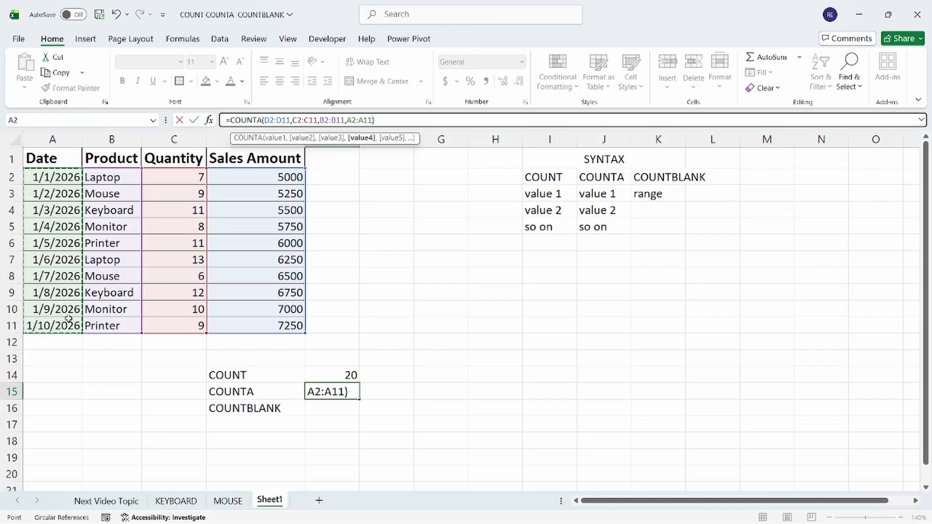
{"action": "key", "text": "Return"}
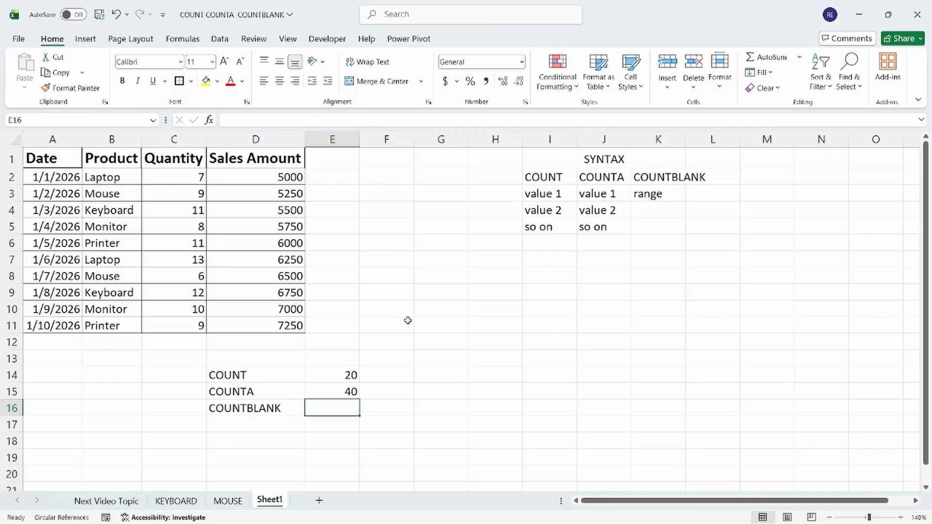
{"action": "left_click", "coordinate": [390, 373]}
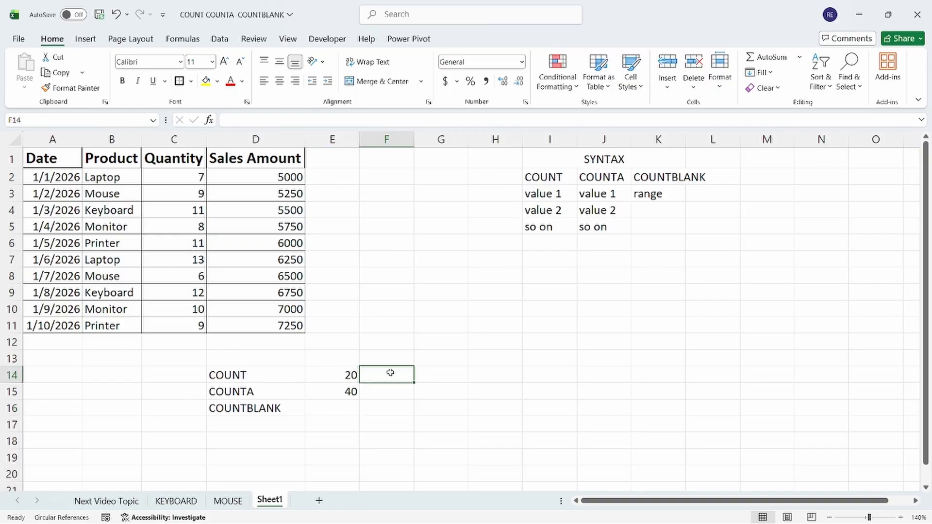
{"action": "type", "text": "=count"}
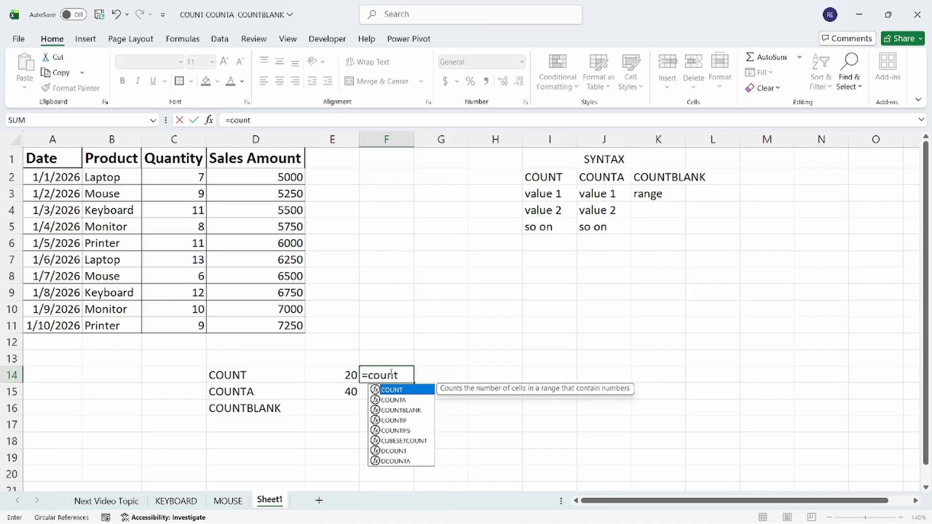
{"action": "key", "text": "Tab"}
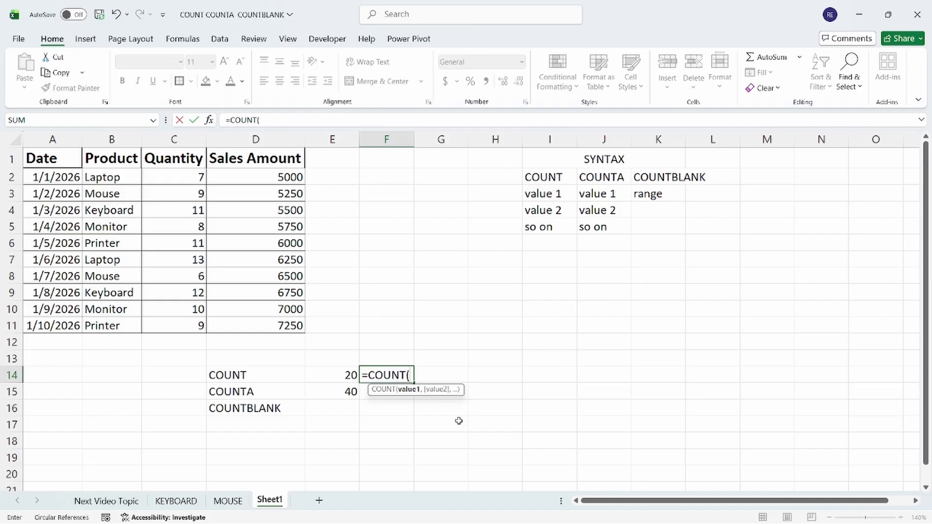
{"action": "key", "text": "Escape"}
Step: Enter =COUNTBLANK(A2:D11) in cell E16 to count the empty cells of the sales table
{"action": "left_click", "coordinate": [335, 406]}
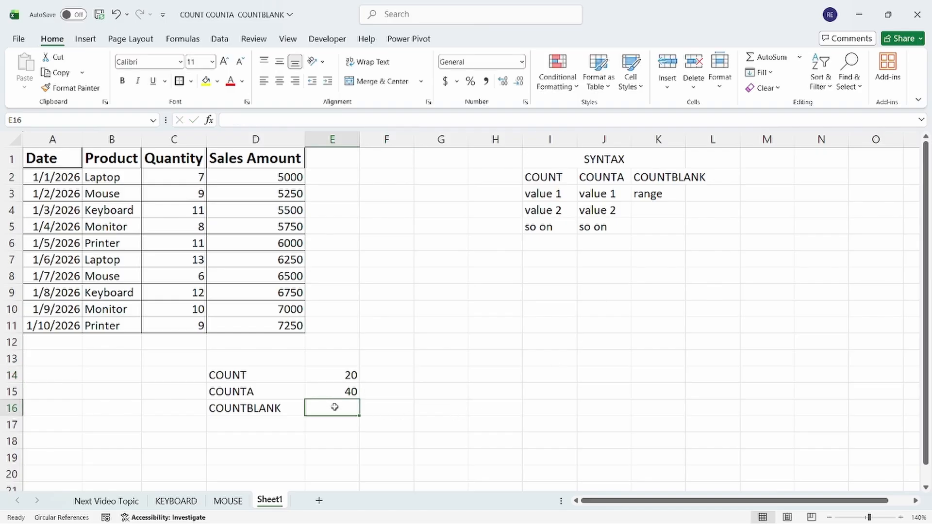
{"action": "type", "text": "=cou"}
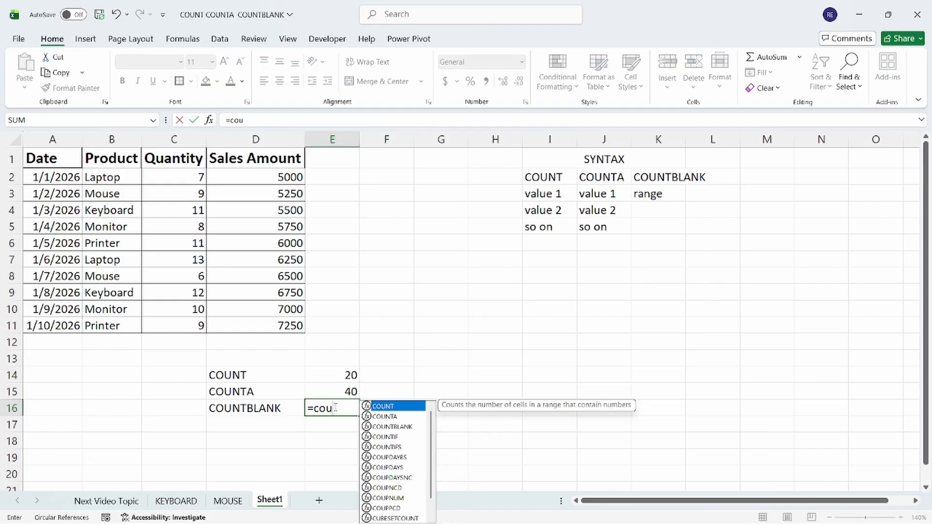
{"action": "type", "text": "ntb"}
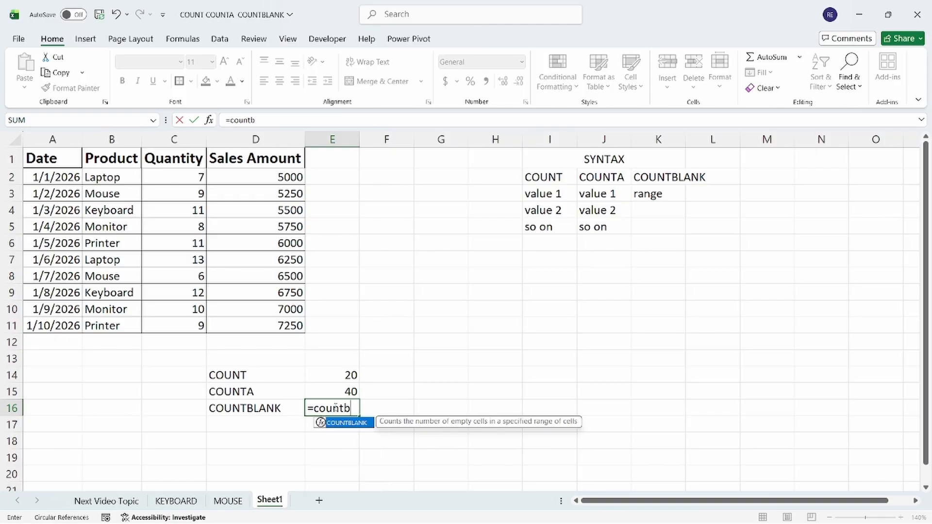
{"action": "key", "text": "Tab"}
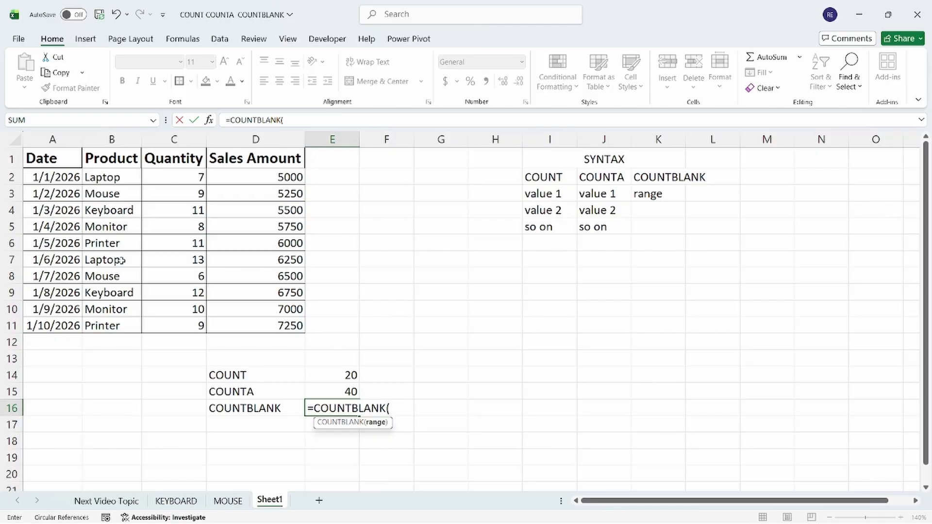
{"action": "left_click_drag", "start_coordinate": [49, 178], "coordinate": [237, 320]}
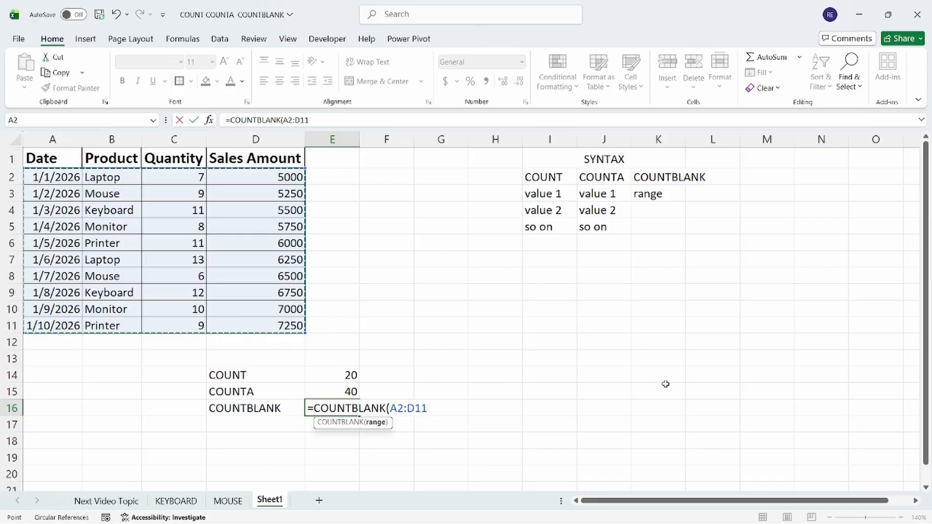
{"action": "key", "text": "Return"}
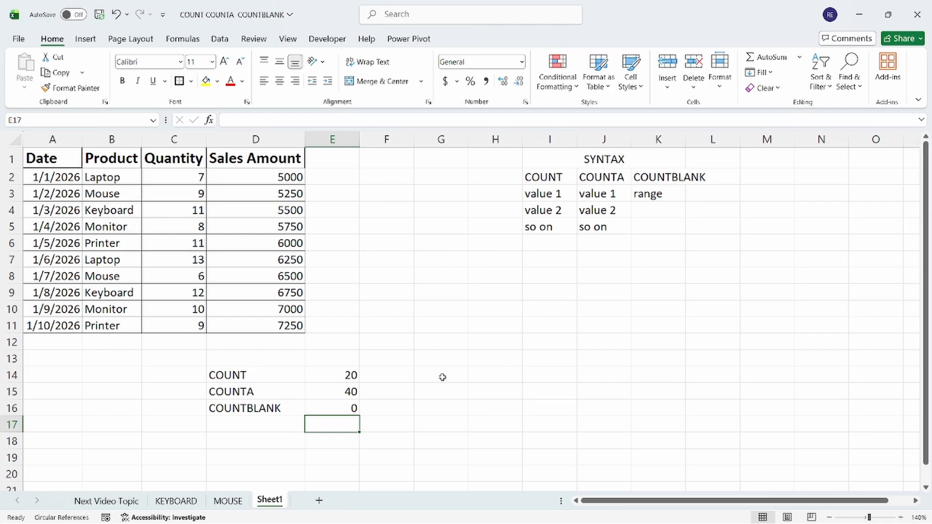
Step: Enter =E14+E16 in cell F14 to add the COUNT and COUNTBLANK results
{"action": "left_click", "coordinate": [406, 374]}
{"action": "type", "text": "="}
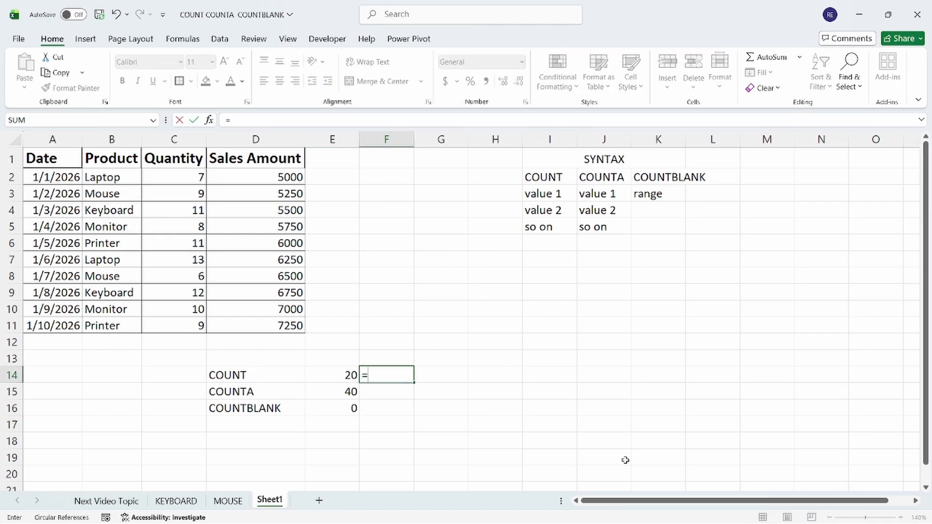
{"action": "key", "text": "Left"}
{"action": "type", "text": "+"}
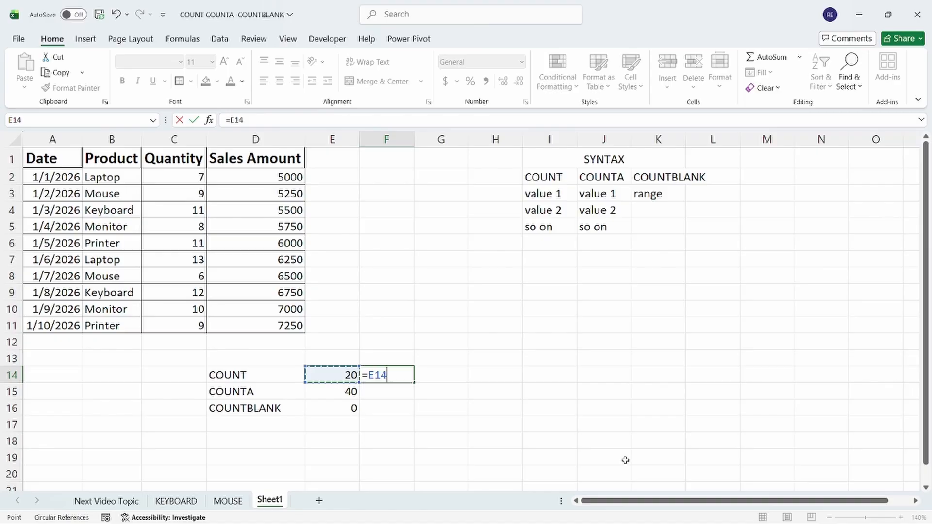
{"action": "key", "text": "Left"}
{"action": "key", "text": "Down"}
{"action": "key", "text": "Down"}
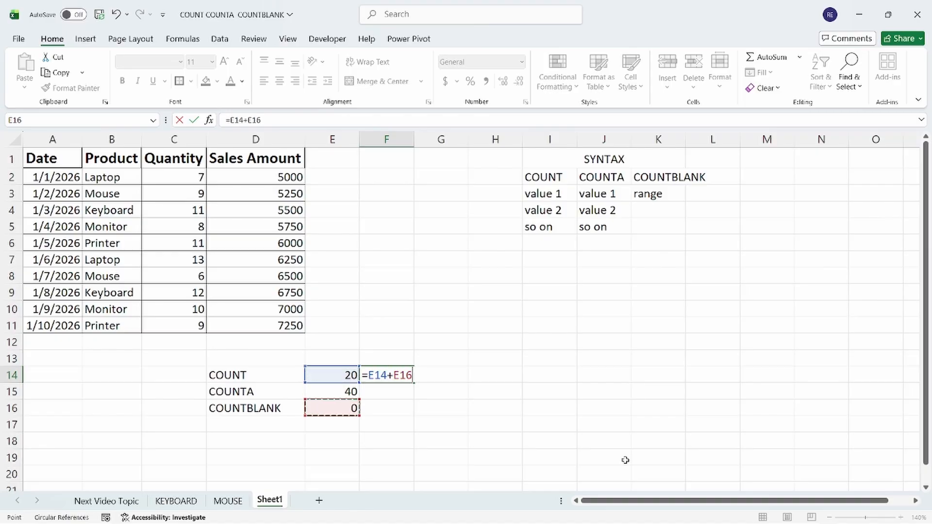
{"action": "key", "text": "Return"}
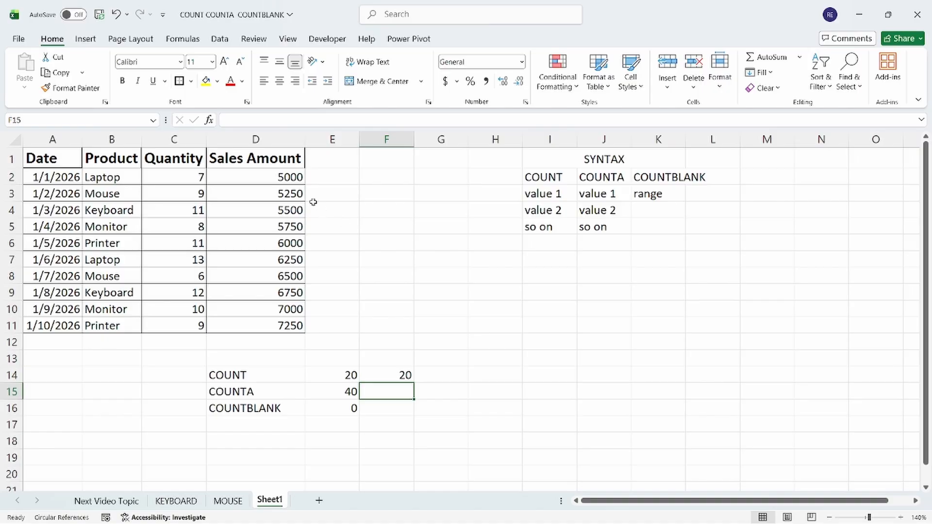
Step: Clear the first Sales Amount value in cell D2
{"action": "left_click", "coordinate": [268, 180]}
{"action": "key", "text": "Delete"}
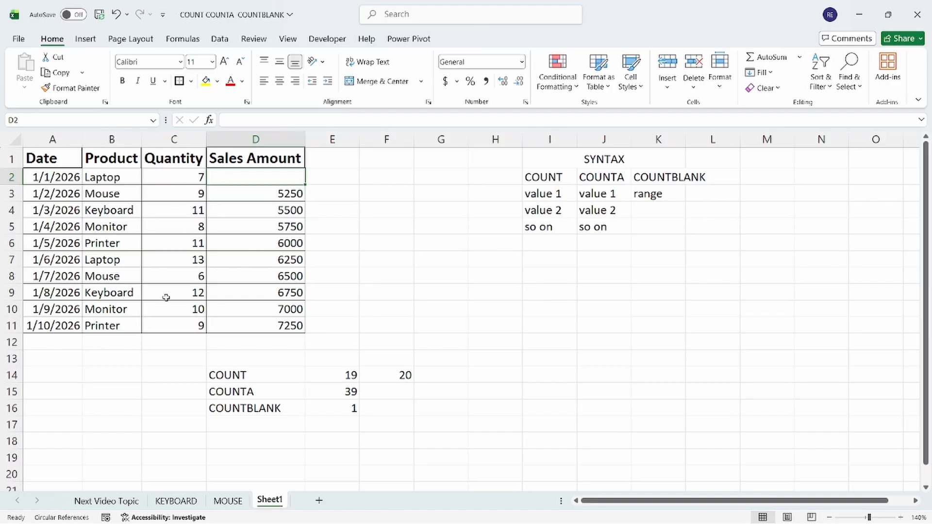
Step: Go through the Quantity cells C2 to C11 and back up the Sales Amount cells D11 to D3 to check the numeric entries
{"action": "left_click", "coordinate": [178, 179]}
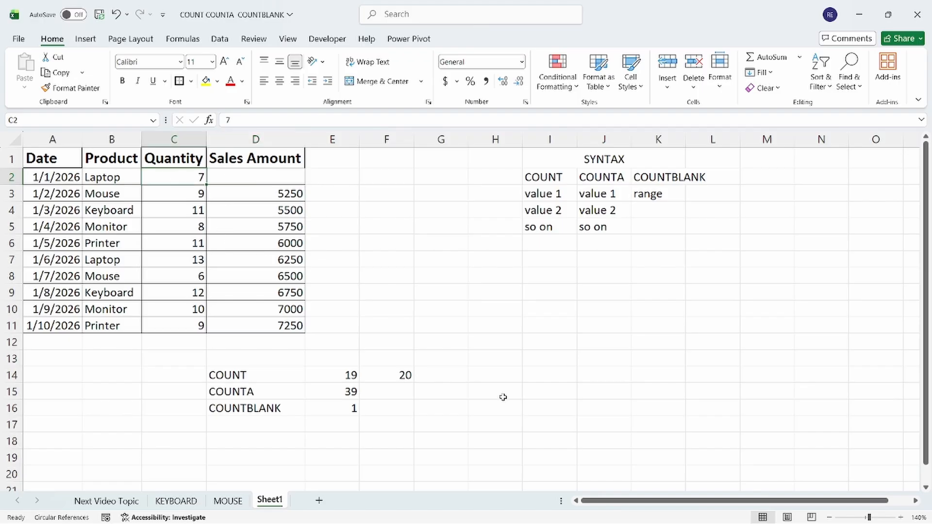
{"action": "key", "text": "Down"}
{"action": "key", "text": "Down"}
{"action": "key", "text": "Down"}
{"action": "key", "text": "Down"}
{"action": "key", "text": "Down"}
{"action": "key", "text": "Down"}
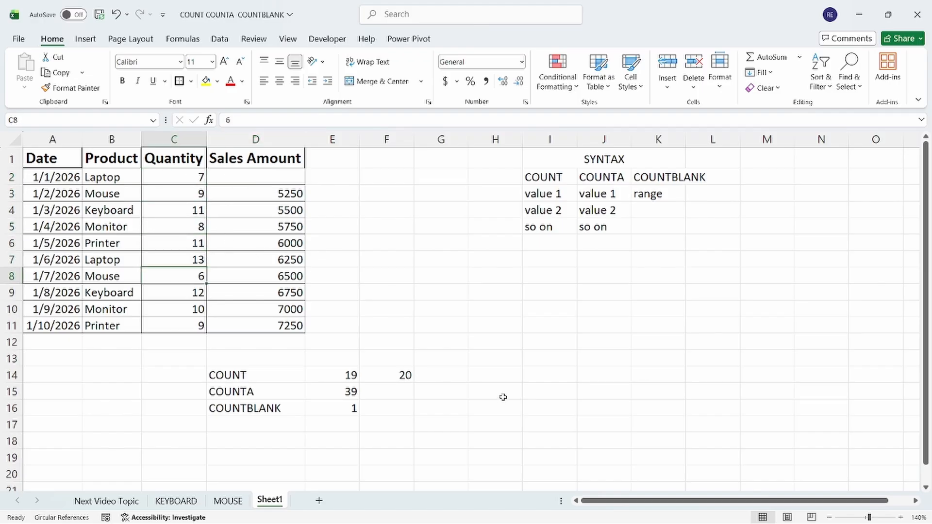
{"action": "key", "text": "Down"}
{"action": "key", "text": "Down"}
{"action": "key", "text": "Down"}
{"action": "key", "text": "Right"}
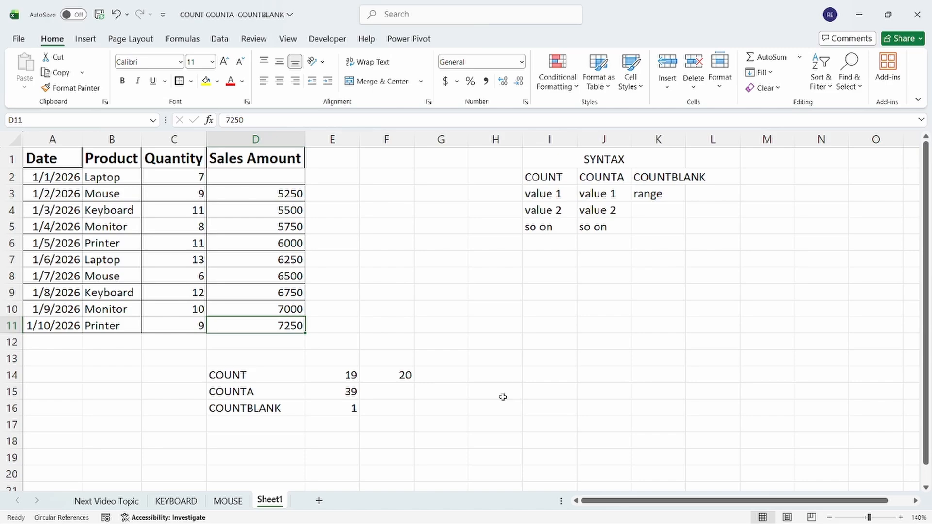
{"action": "key", "text": "Up"}
{"action": "key", "text": "Up"}
{"action": "key", "text": "Up"}
{"action": "key", "text": "Up"}
{"action": "key", "text": "Up"}
{"action": "key", "text": "Up"}
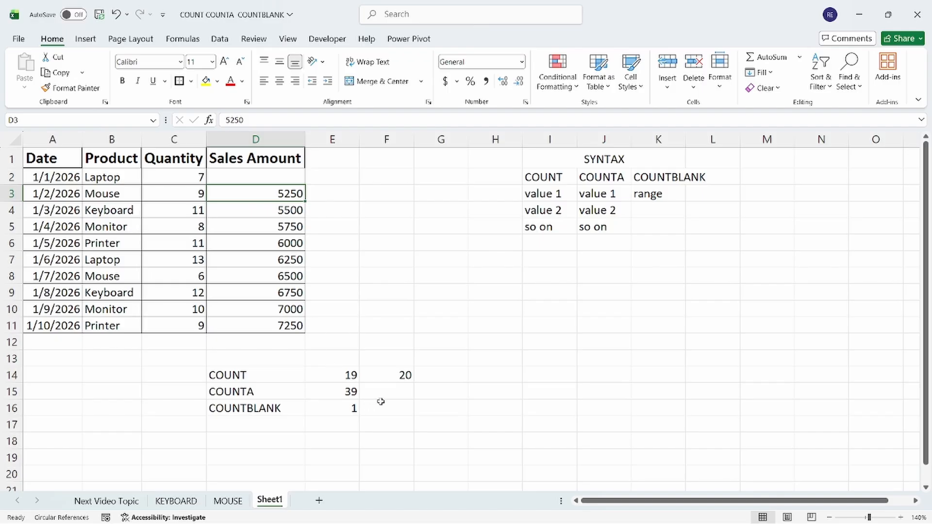
Step: Enter =E15+E16 in cell F15 to add the COUNTA and COUNTBLANK results
{"action": "left_click", "coordinate": [401, 393]}
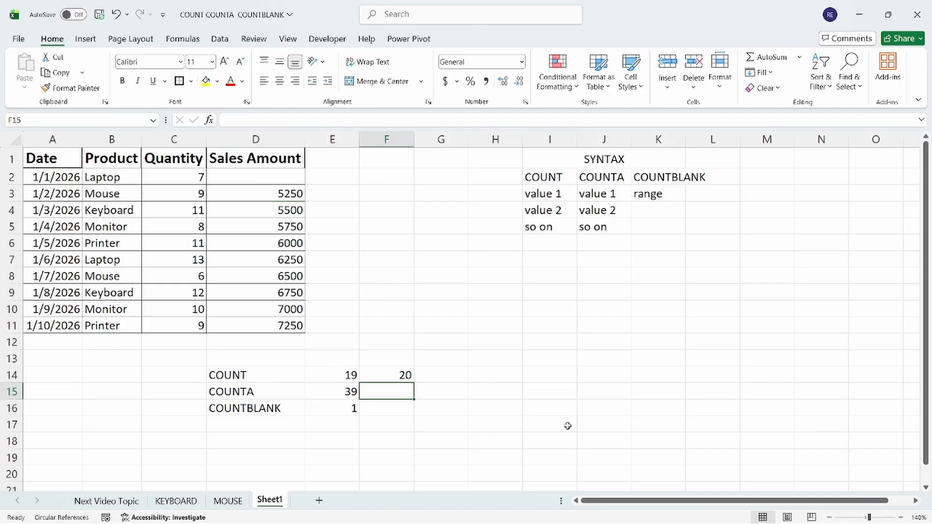
{"action": "type", "text": "="}
{"action": "key", "text": "Left"}
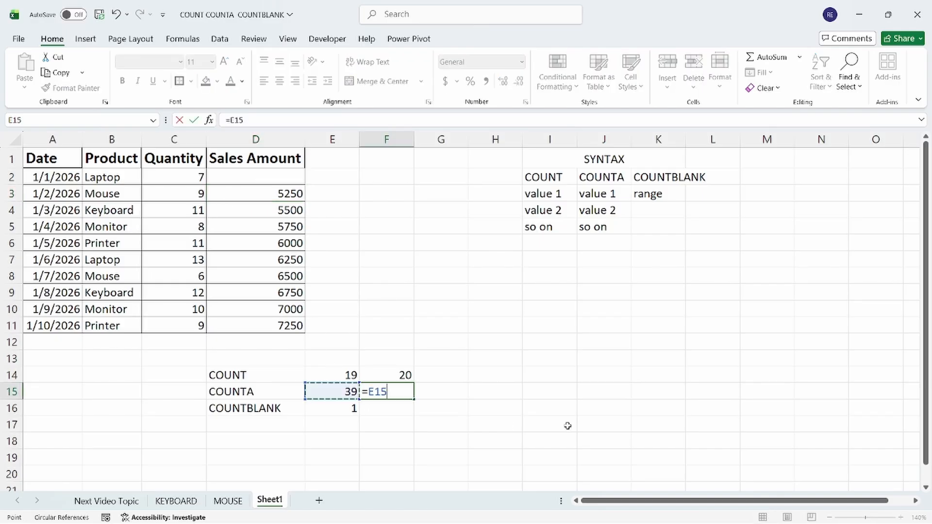
{"action": "type", "text": "+"}
{"action": "key", "text": "Left"}
{"action": "key", "text": "Down"}
{"action": "key", "text": "Return"}
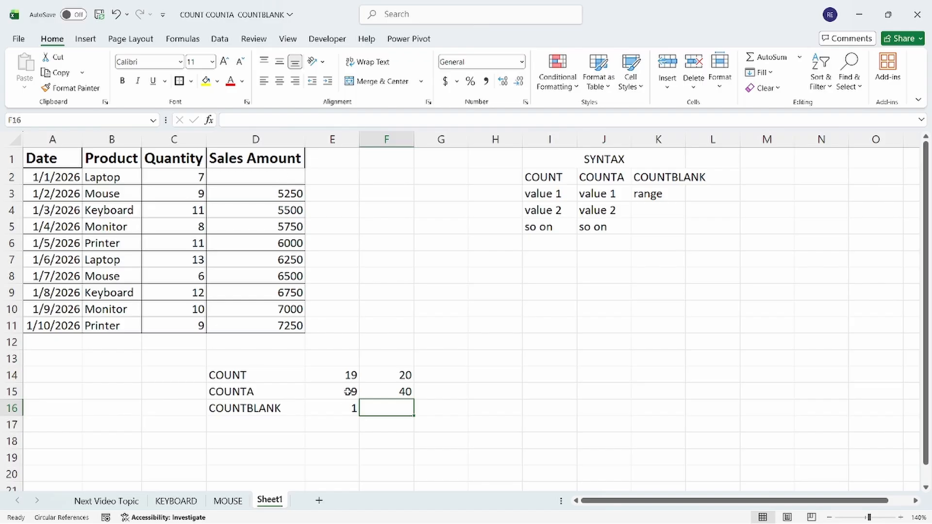
Step: Clear the Product entry in cell B2 to test the count formulas, and undo the deletion
{"action": "left_click", "coordinate": [100, 175]}
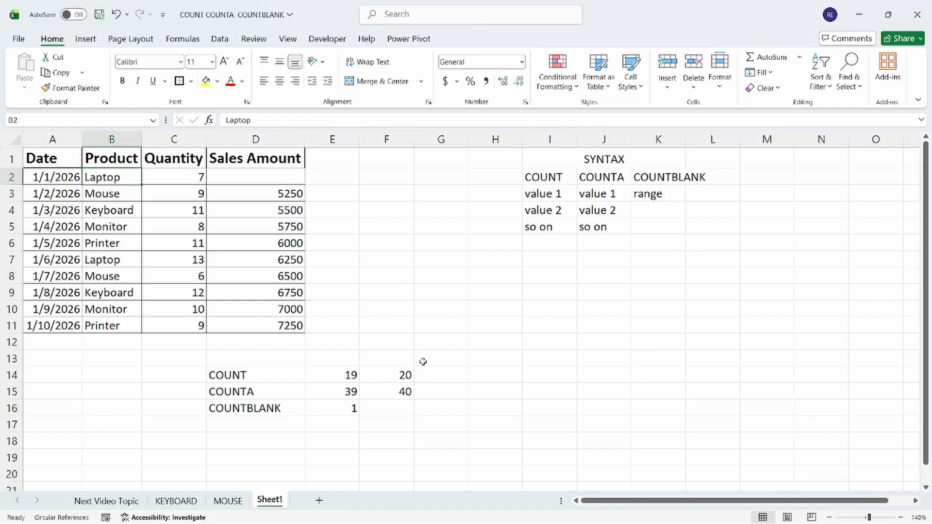
{"action": "key", "text": "Delete"}
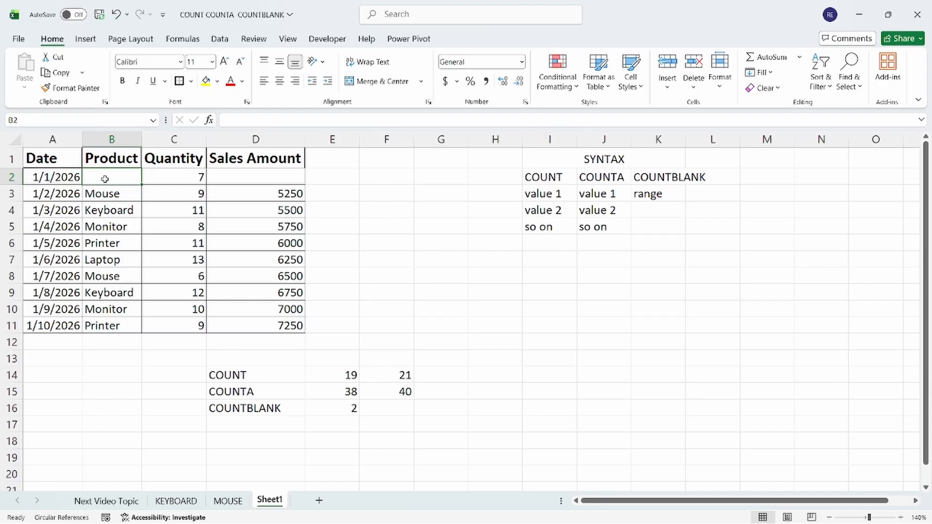
{"action": "key", "text": "ctrl+z"}
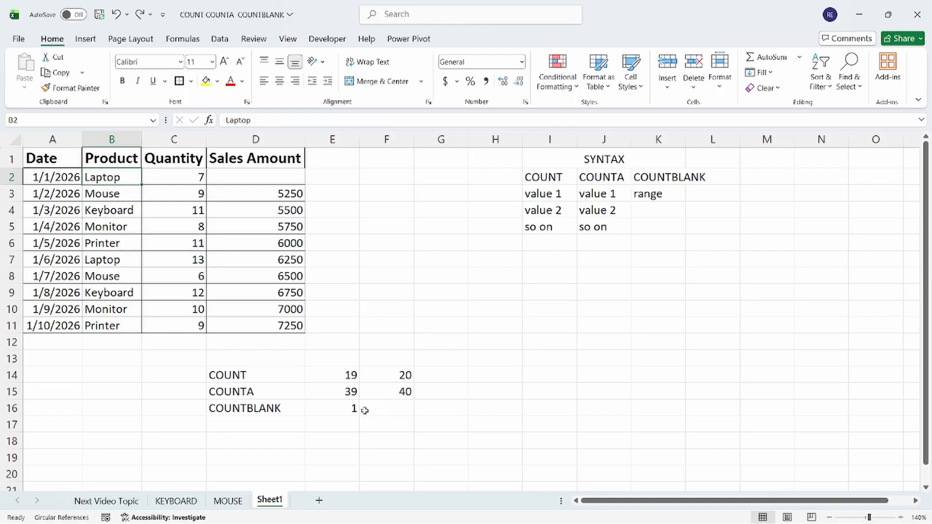
Step: Clear the remaining Sales Amount values in cells D3:D11
{"action": "left_click_drag", "start_coordinate": [255, 200], "coordinate": [256, 326]}
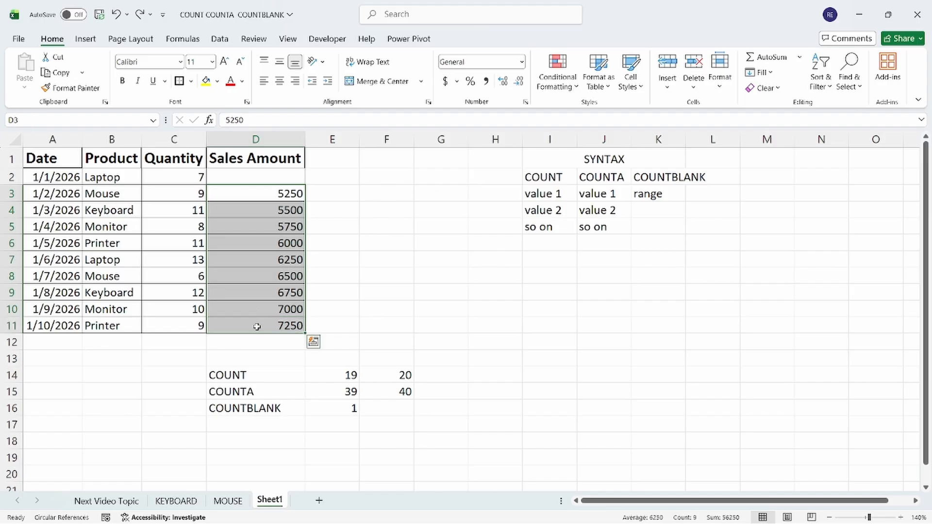
{"action": "key", "text": "Delete"}
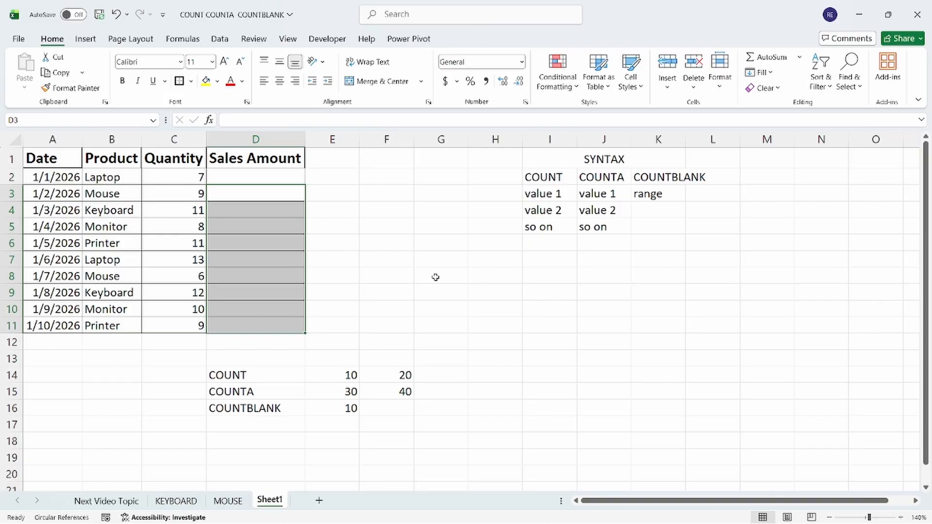
Step: On the Next Video Topic sheet, change the text of the =COUNTA( box to =COUNTIF(
{"action": "left_click", "coordinate": [109, 502]}
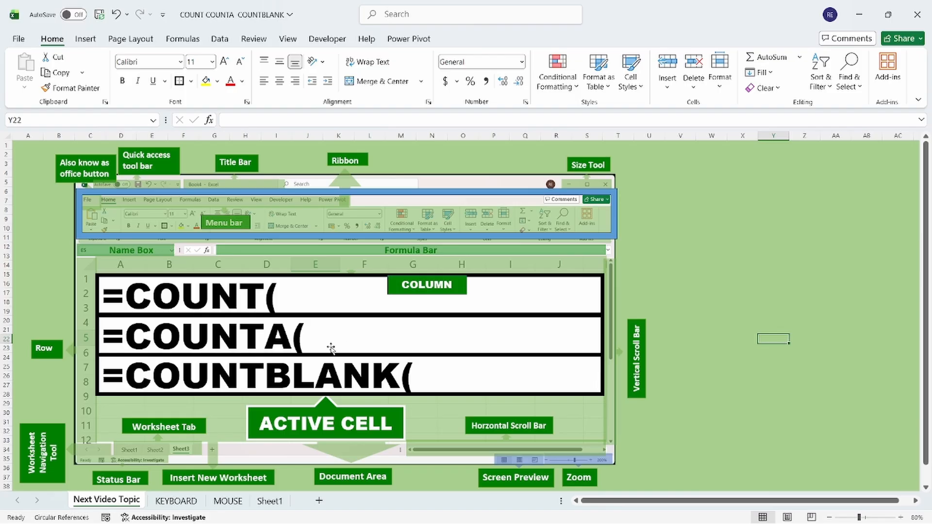
{"action": "left_click", "coordinate": [290, 343]}
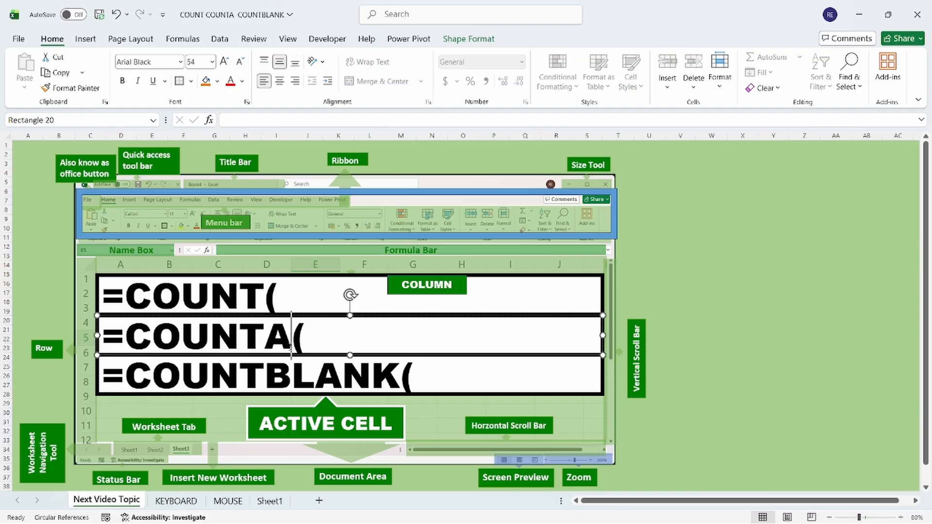
{"action": "key", "text": "BackSpace"}
{"action": "type", "text": "if"}
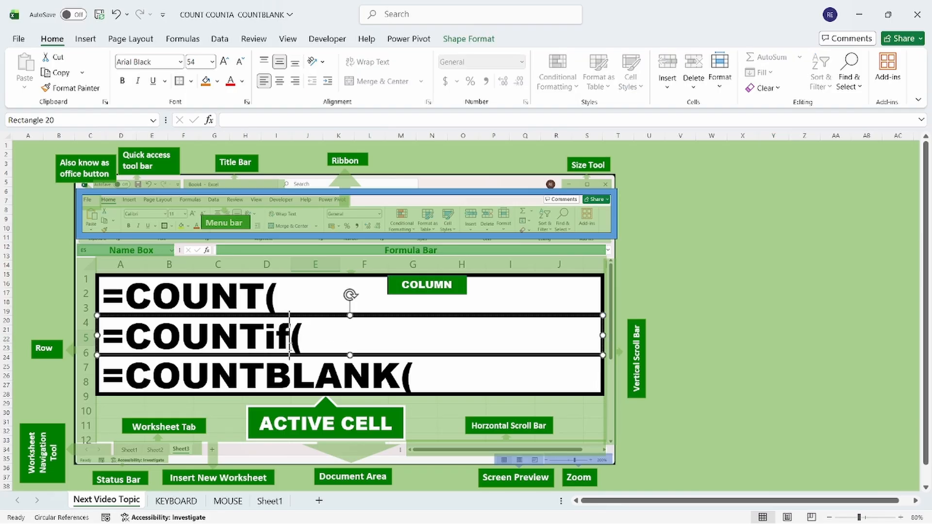
{"action": "key", "text": "BackSpace"}
{"action": "key", "text": "BackSpace"}
{"action": "key", "text": "Caps_Lock"}
{"action": "type", "text": "IF"}
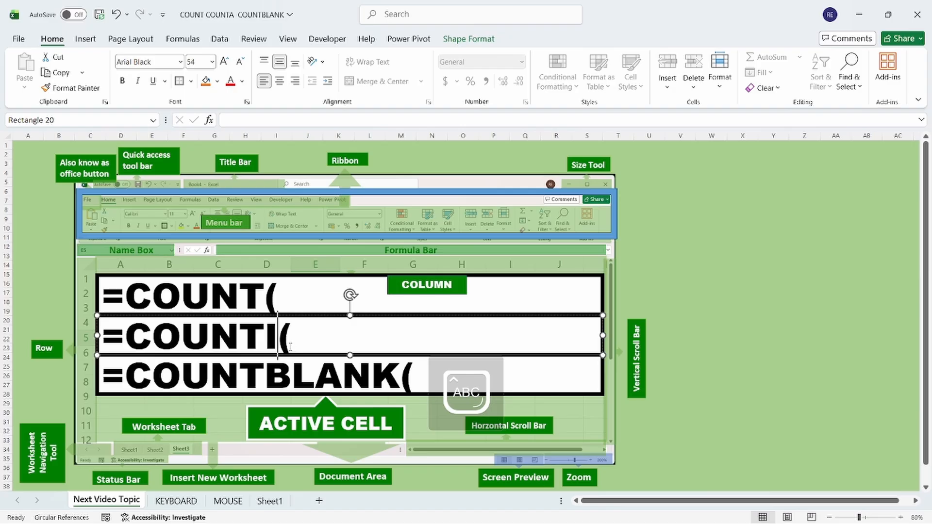
Step: Delete the =COUNT( and =COUNTBLANK( text boxes above and below the =COUNTIF( box
{"action": "left_click", "coordinate": [528, 306]}
{"action": "key", "text": "Delete"}
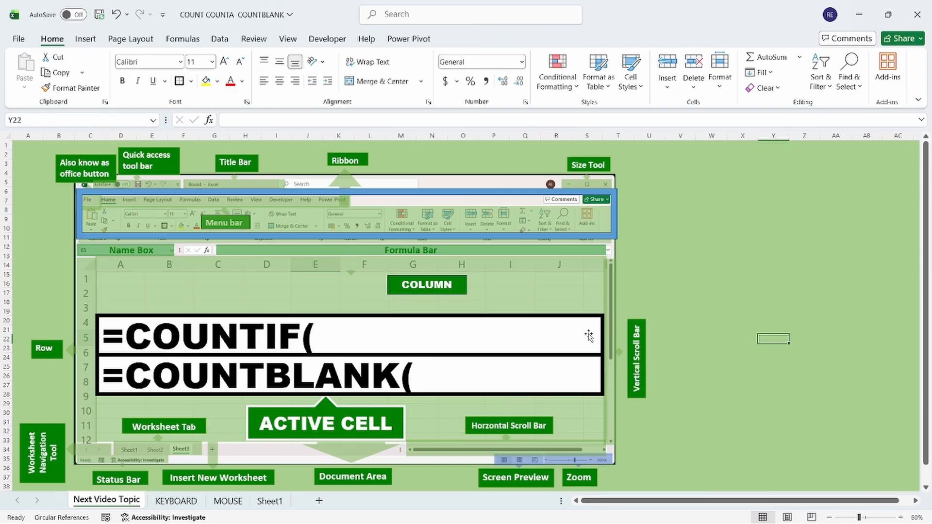
{"action": "left_click", "coordinate": [567, 373]}
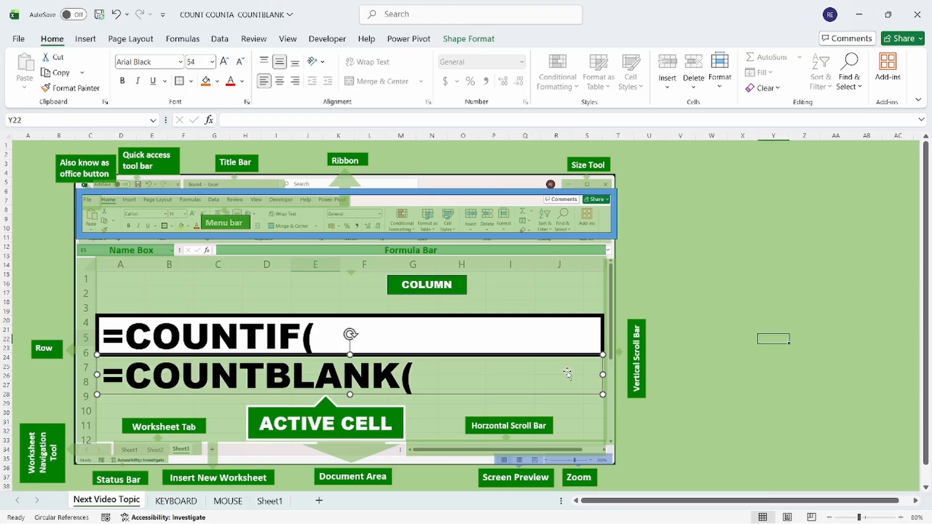
{"action": "key", "text": "Delete"}
Step: Stretch the =COUNTIF( box vertically in both directions so it spans about rows 3 to 9 of the pictured grid
{"action": "left_click", "coordinate": [354, 318]}
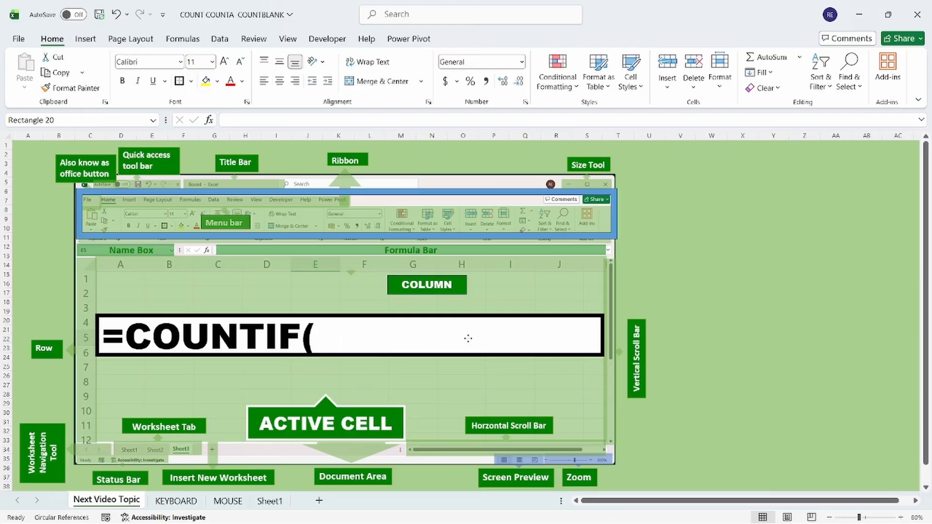
{"action": "left_click_drag", "start_coordinate": [350, 356], "coordinate": [352, 398]}
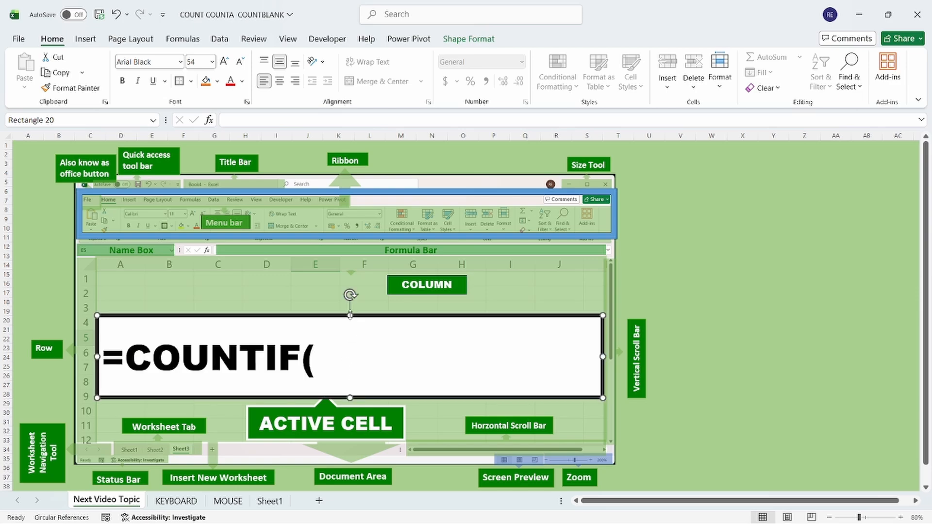
{"action": "left_click_drag", "start_coordinate": [350, 315], "coordinate": [350, 300]}
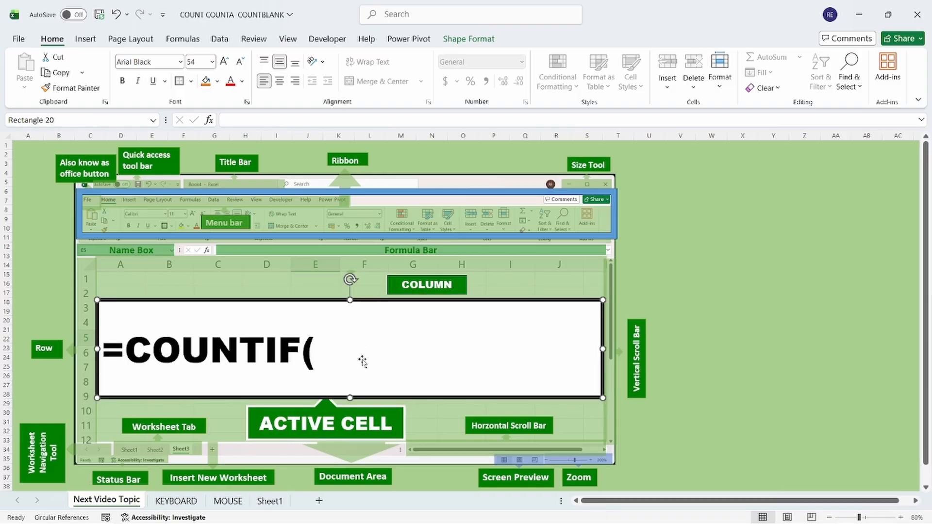
Step: Increase the font size of the =COUNTIF( text to 96 and deselect the box
{"action": "triple_click", "coordinate": [300, 353]}
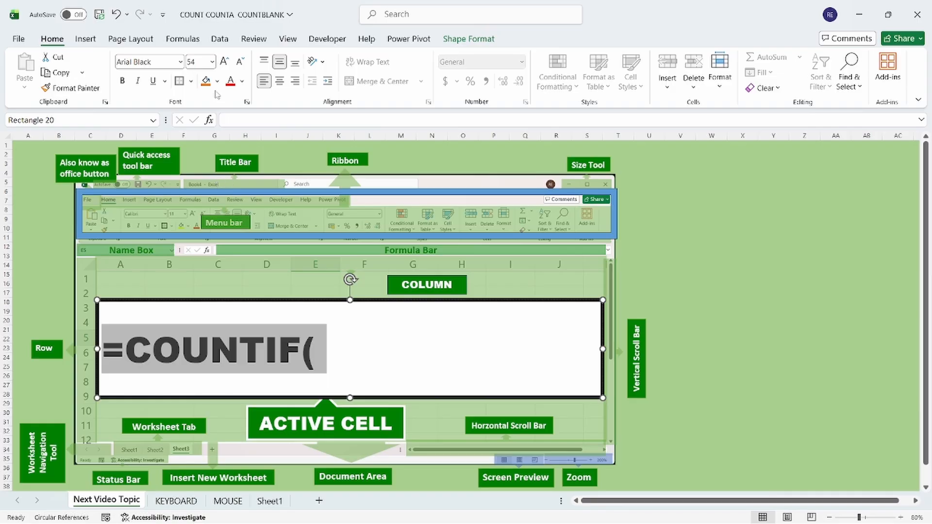
{"action": "left_click", "coordinate": [225, 62]}
{"action": "left_click", "coordinate": [225, 62]}
{"action": "left_click", "coordinate": [224, 62]}
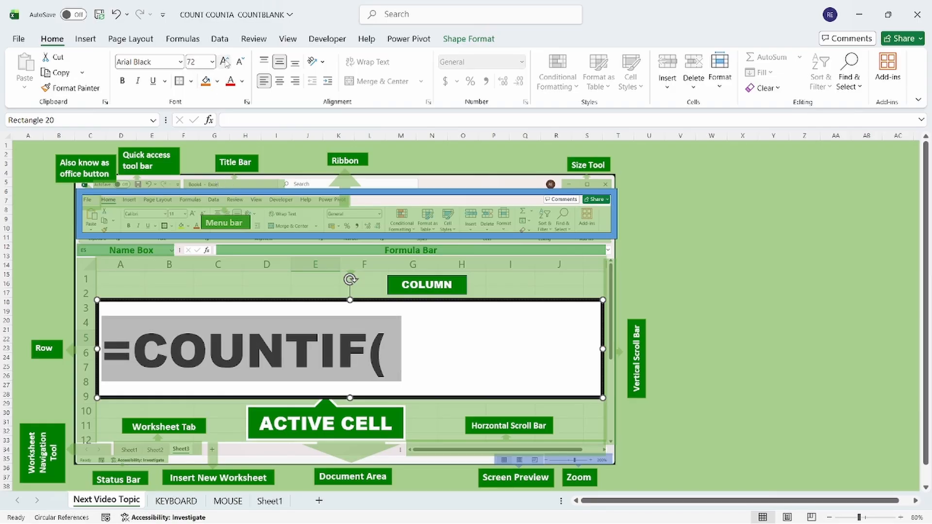
{"action": "left_click", "coordinate": [225, 62]}
{"action": "left_click", "coordinate": [225, 61]}
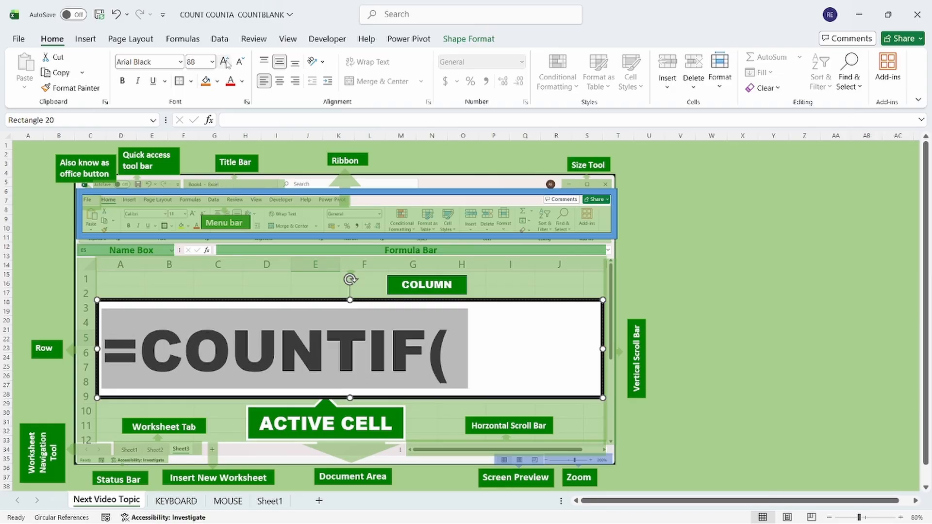
{"action": "left_click", "coordinate": [224, 62]}
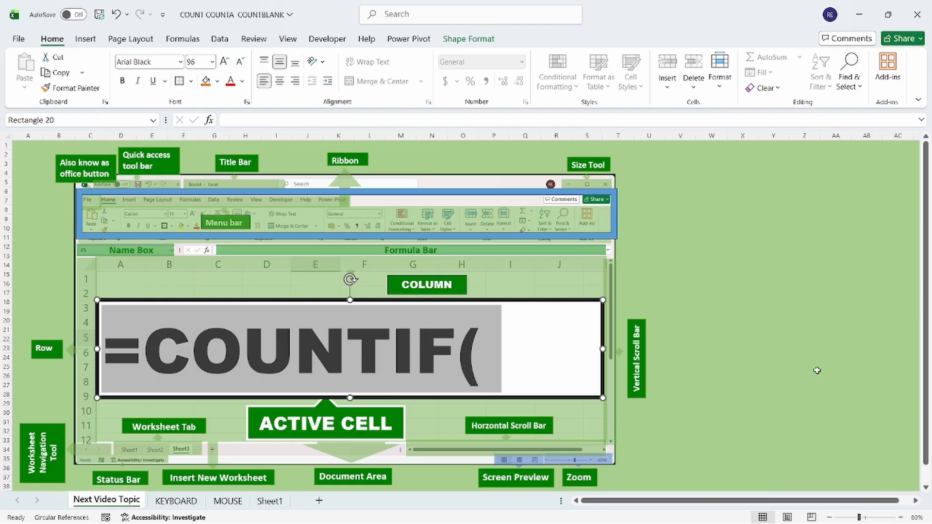
{"action": "left_click", "coordinate": [798, 368]}
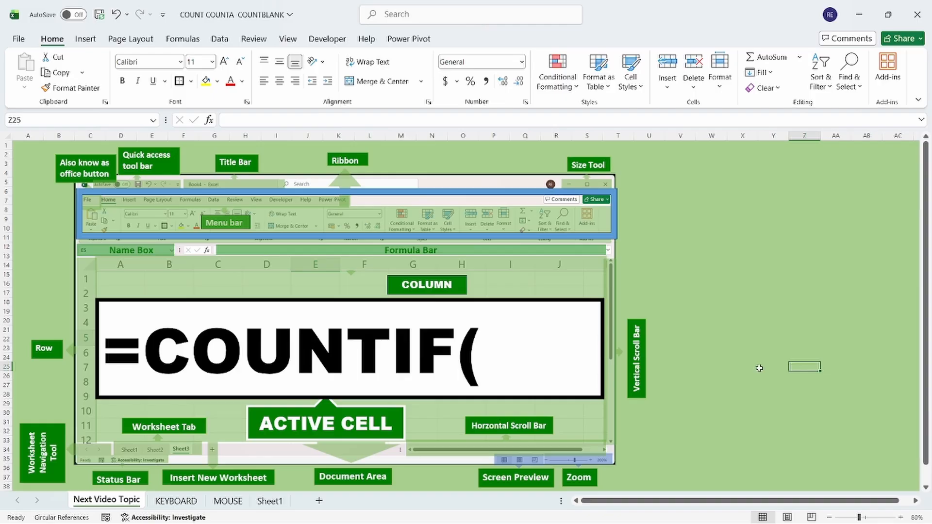